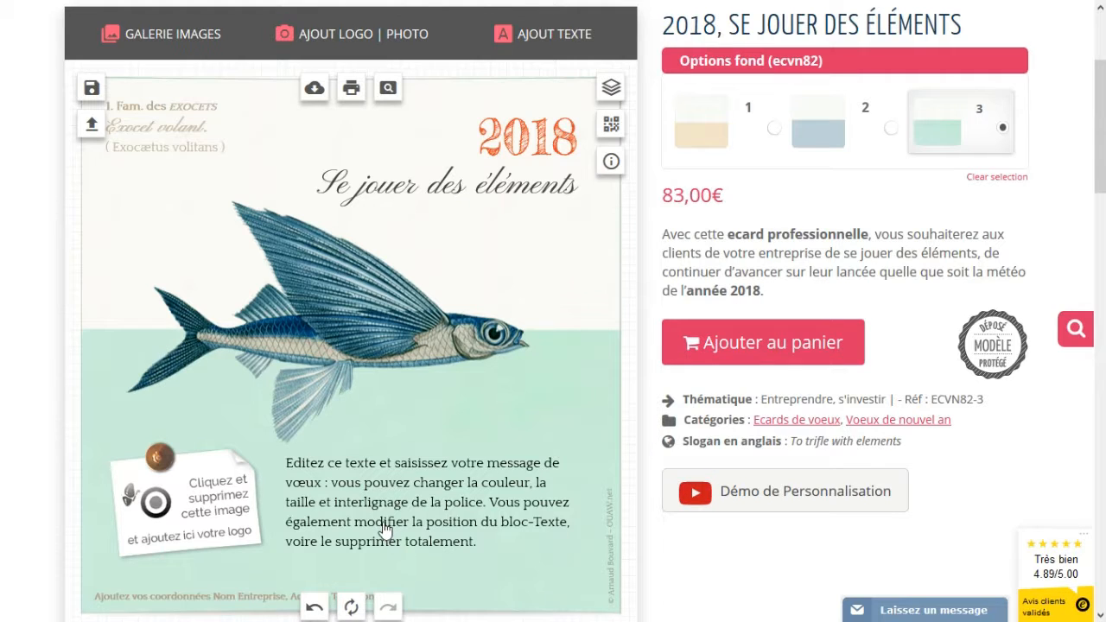
# - Colour the main greeting message muted blue #45619a, then select the contact line below
pyautogui.scroll(-2, 384, 529)
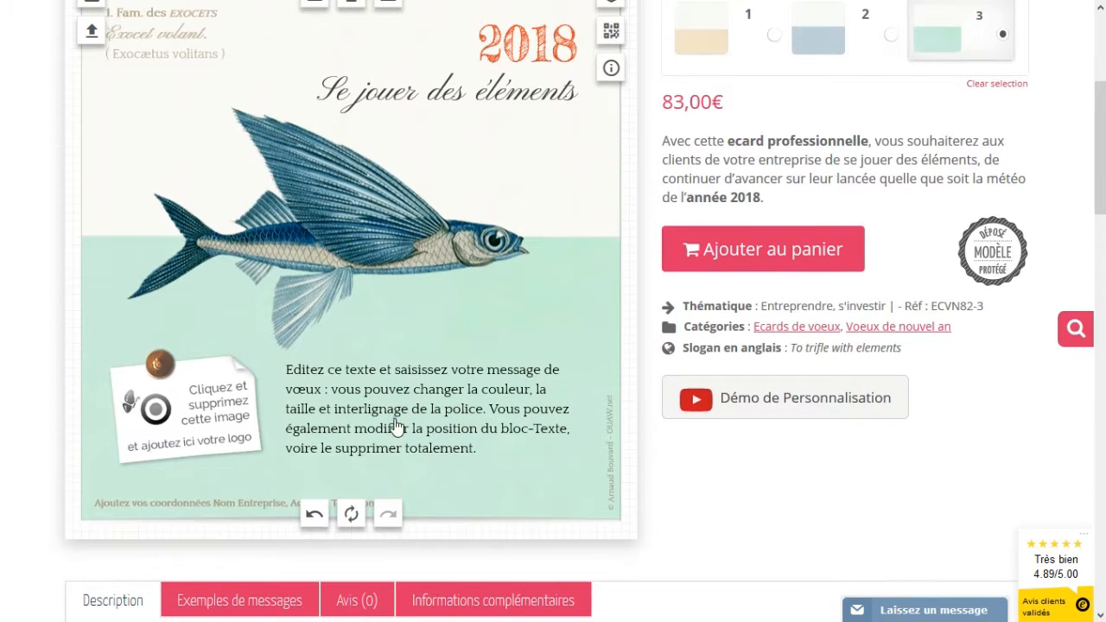
pyautogui.click(396, 428)
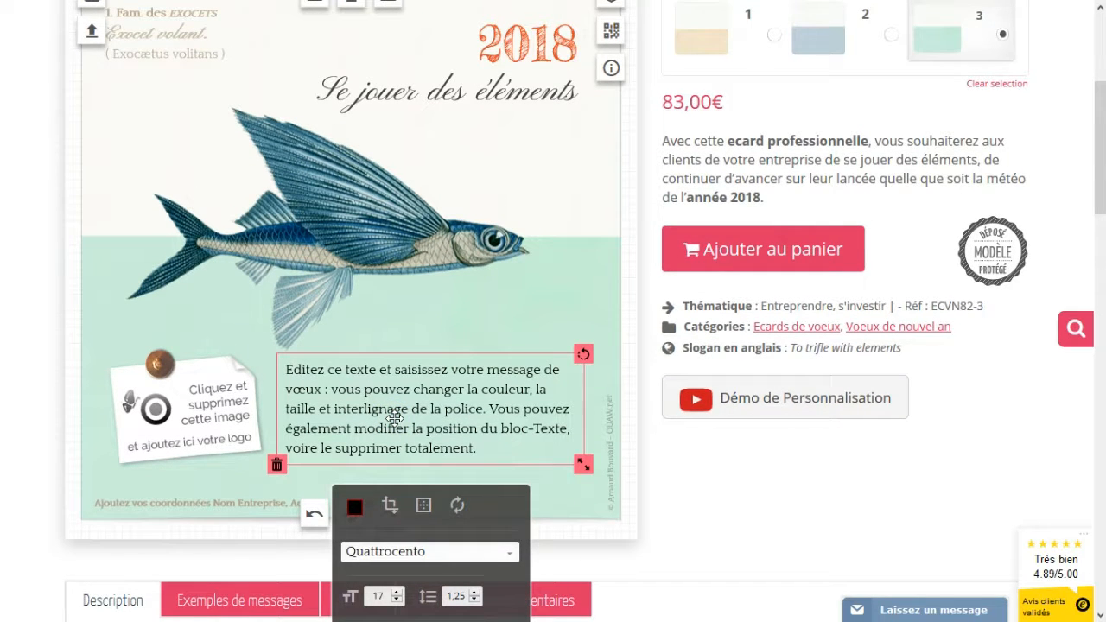
pyautogui.scroll(-2, 394, 419)
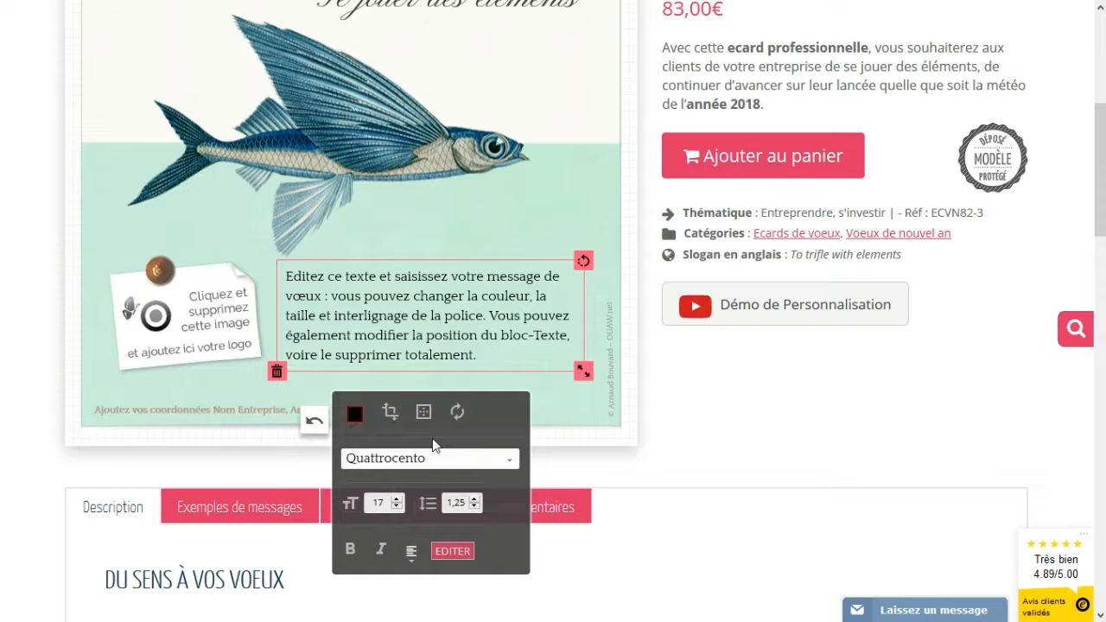
pyautogui.click(354, 419)
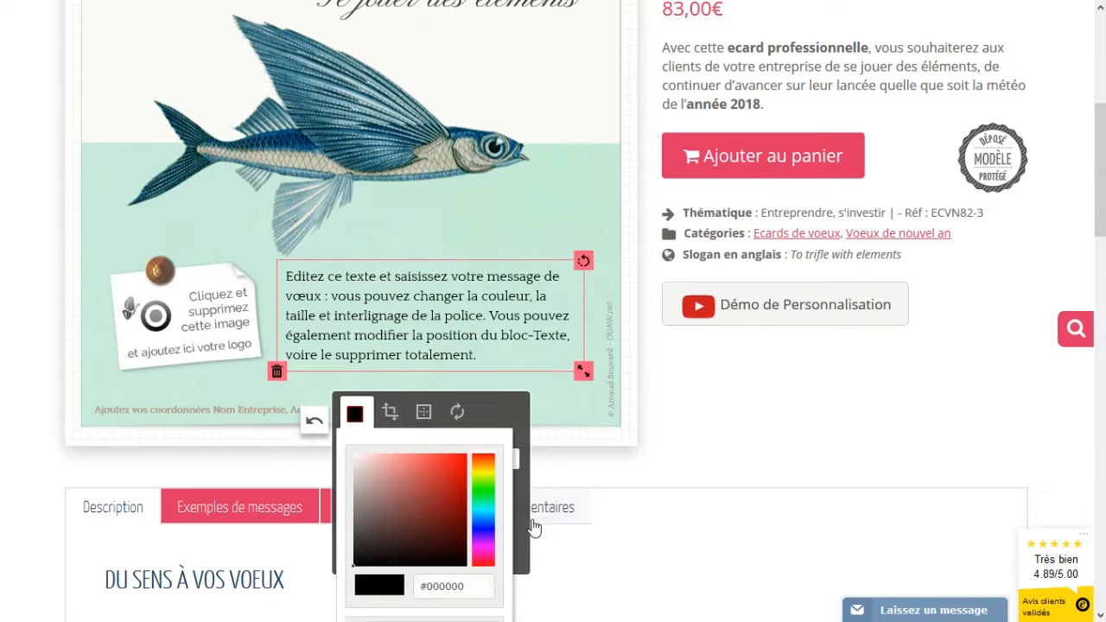
pyautogui.click(482, 523)
pyautogui.moveTo(410, 489); pyautogui.dragTo(415, 497)
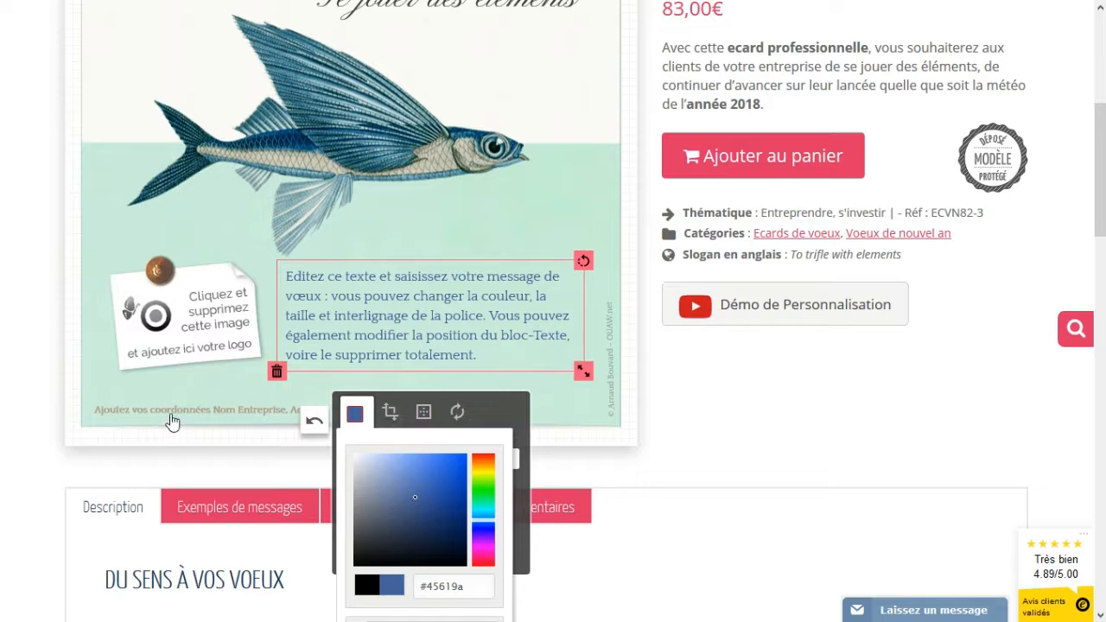
pyautogui.click(172, 422)
pyautogui.scroll(-1, 187, 291)
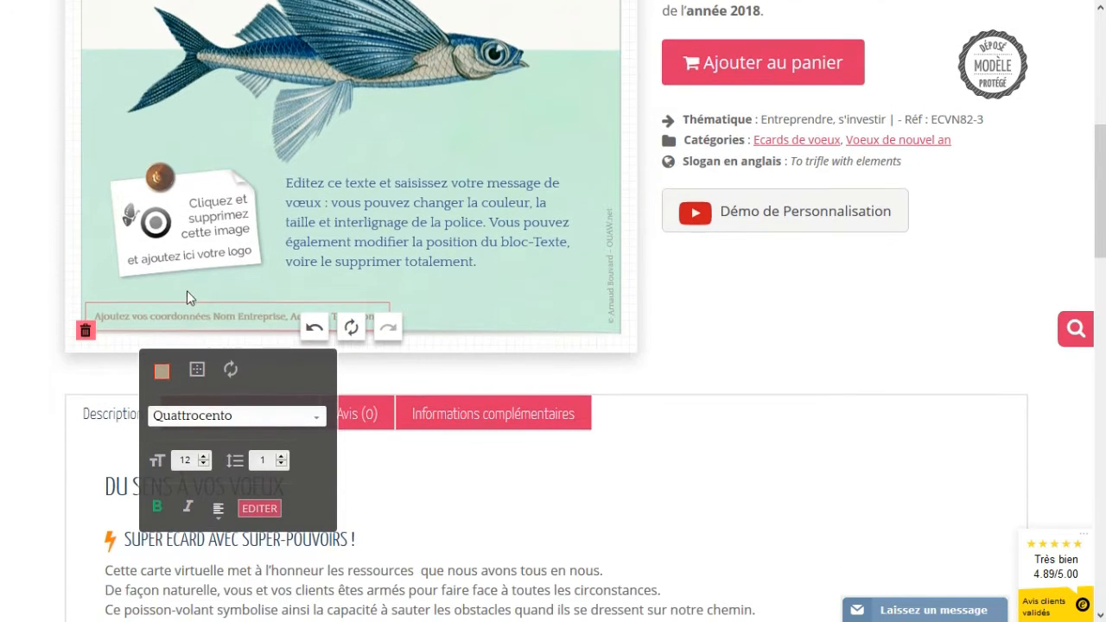
# - Darken the bottom contact line from #b1a18a to grey-brown #736a5e
pyautogui.click(161, 370)
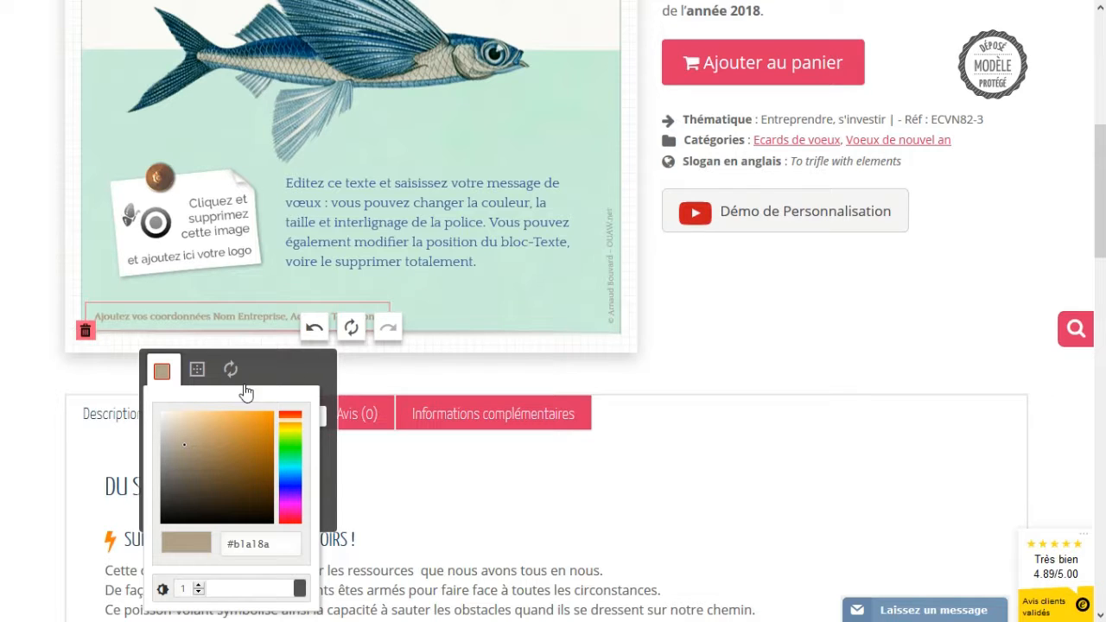
pyautogui.click(181, 473)
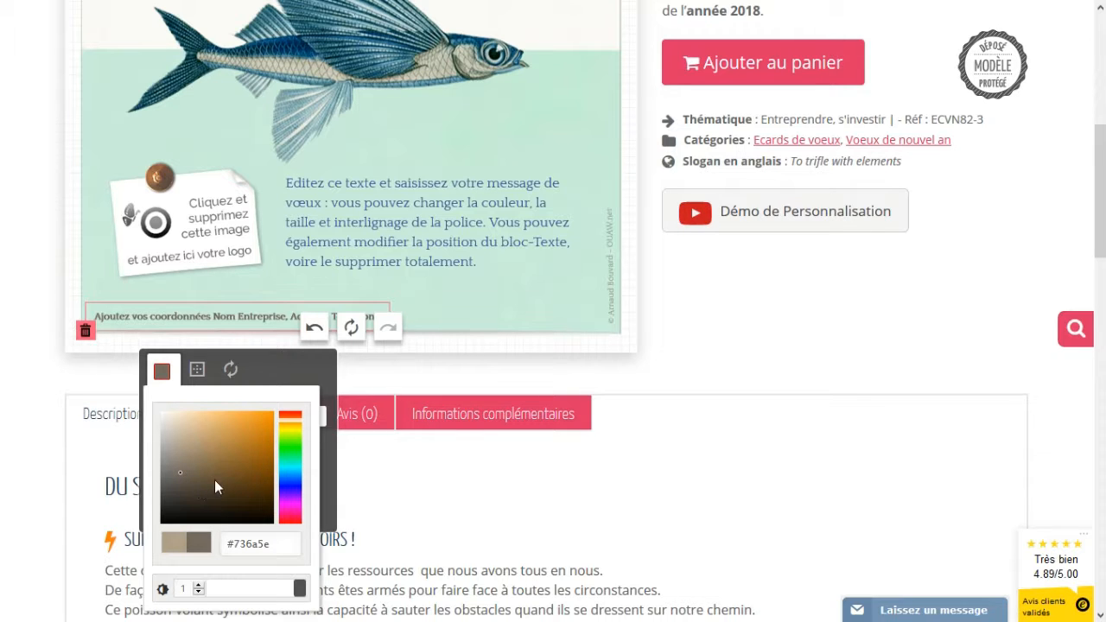
pyautogui.scroll(1, 497, 312)
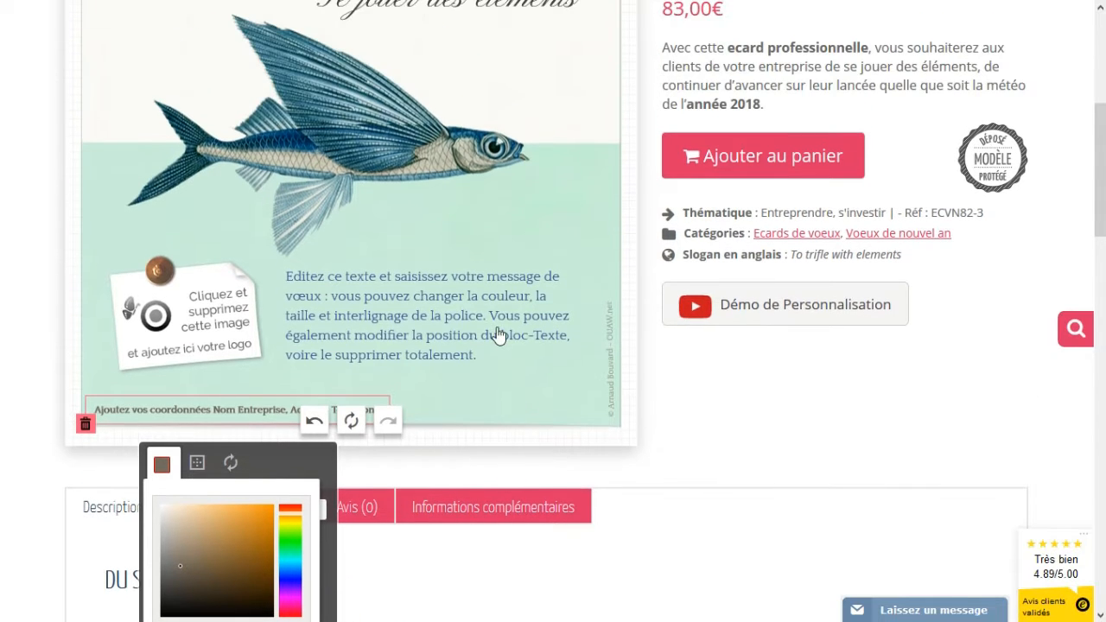
pyautogui.click(364, 170)
pyautogui.scroll(1, 447, 440)
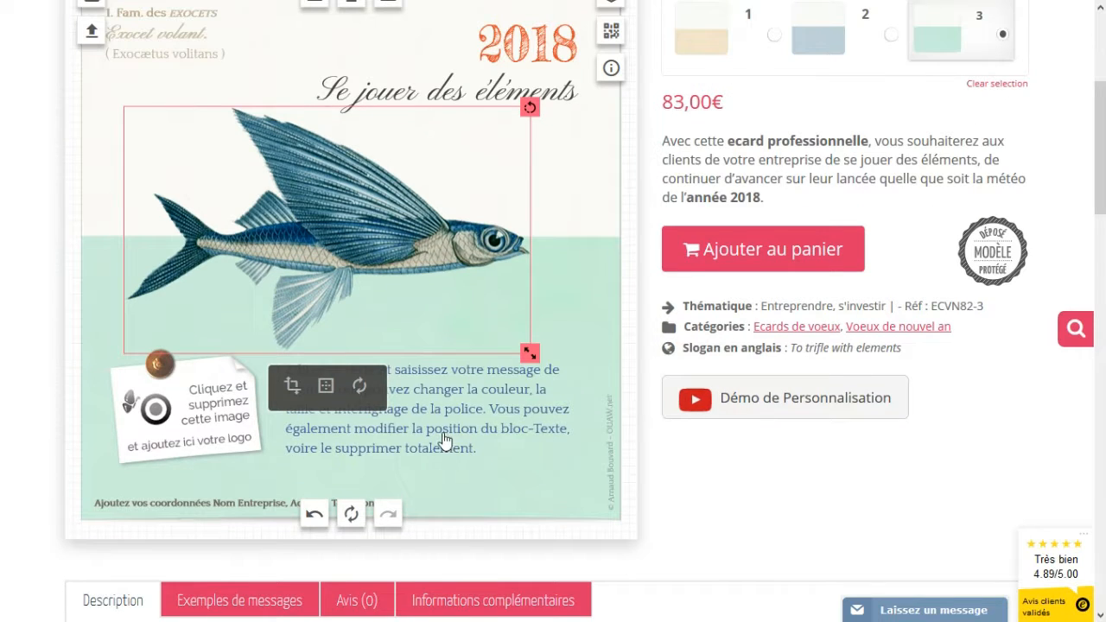
# - Change the 2018 heading from orange #e74e27 to rust brown #9f3920
pyautogui.scroll(2, 422, 416)
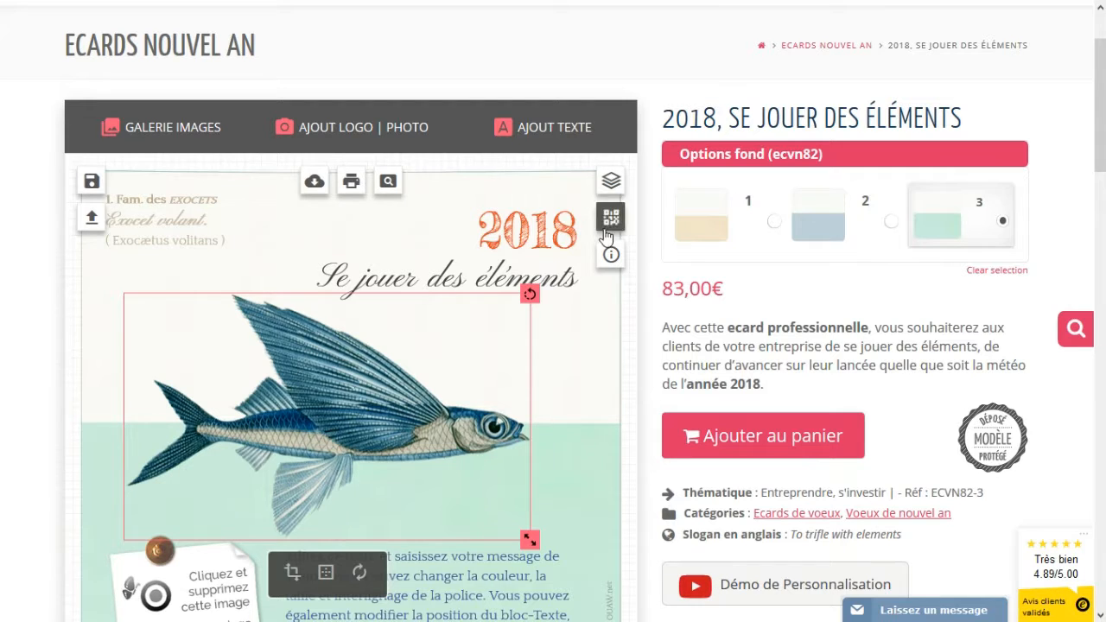
pyautogui.click(516, 238)
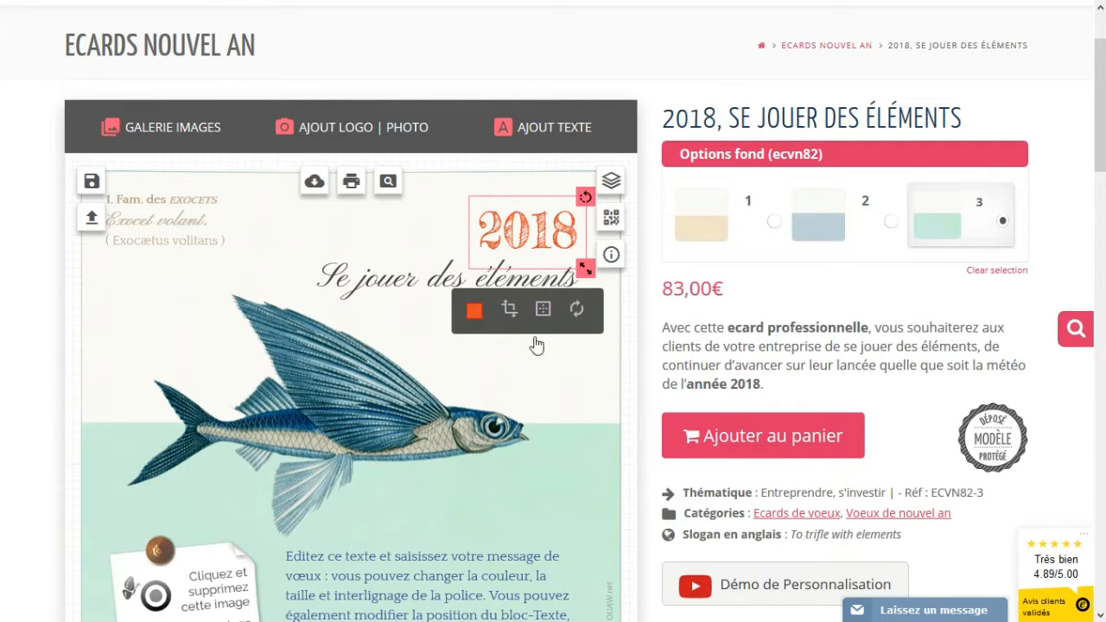
pyautogui.click(475, 311)
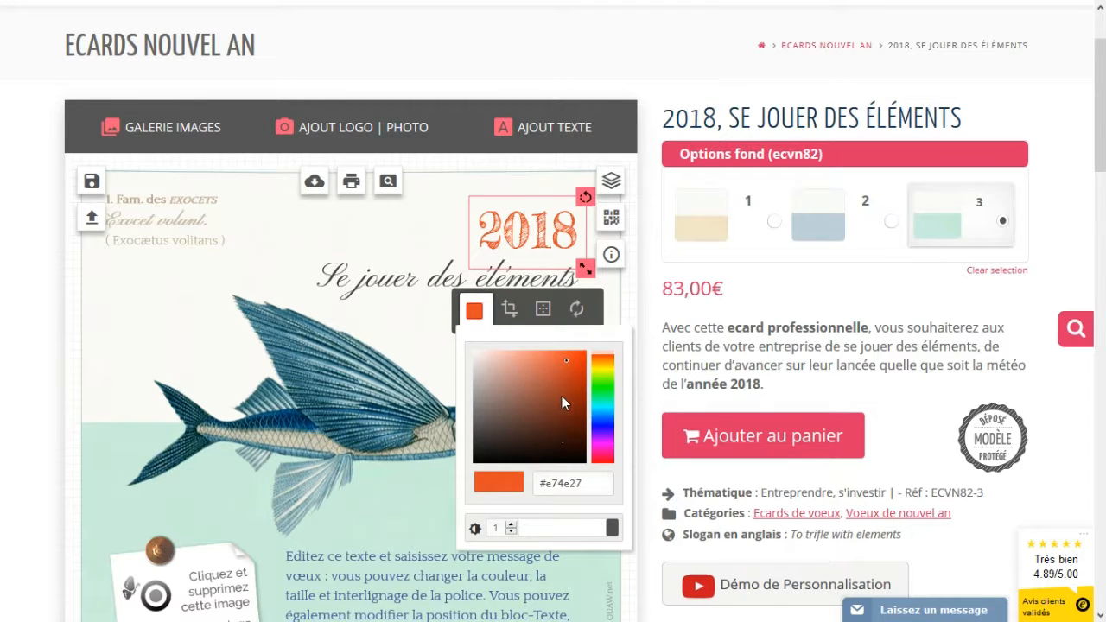
pyautogui.click(563, 395)
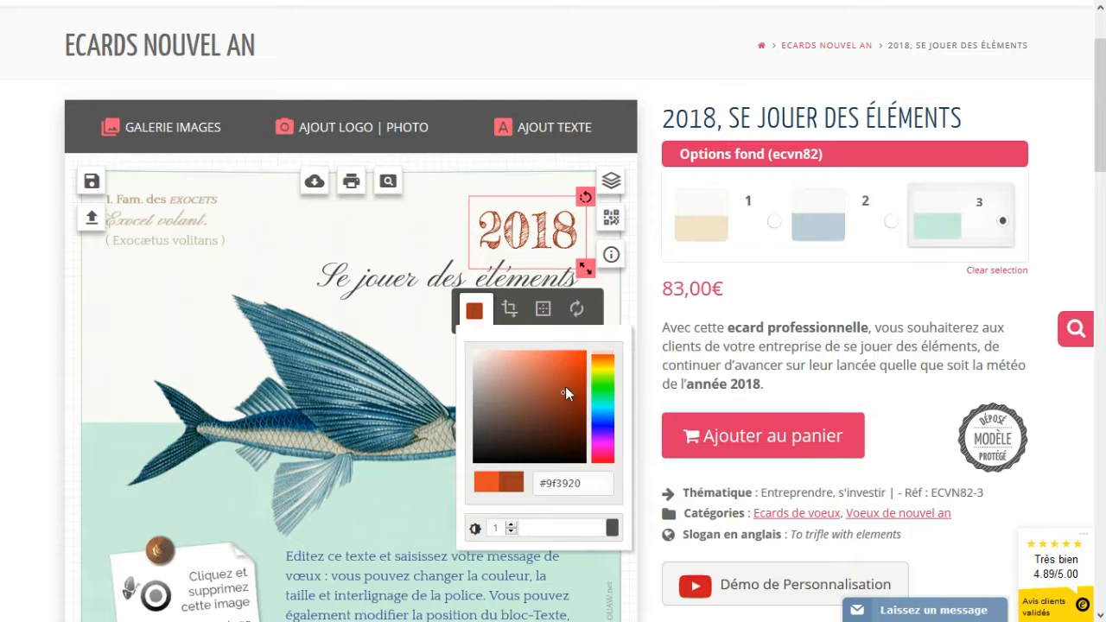
pyautogui.click(425, 244)
pyautogui.click(409, 285)
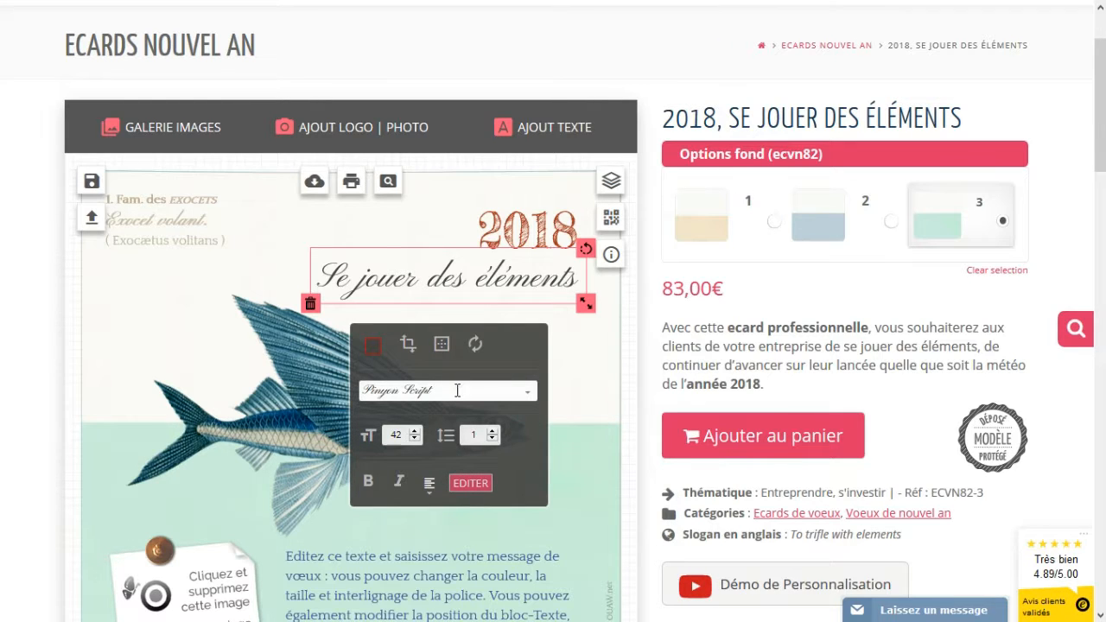
# - Set the 'Se jouer des éléments' title colour to near-black #0c0c0c
pyautogui.click(372, 346)
pyautogui.click(374, 498)
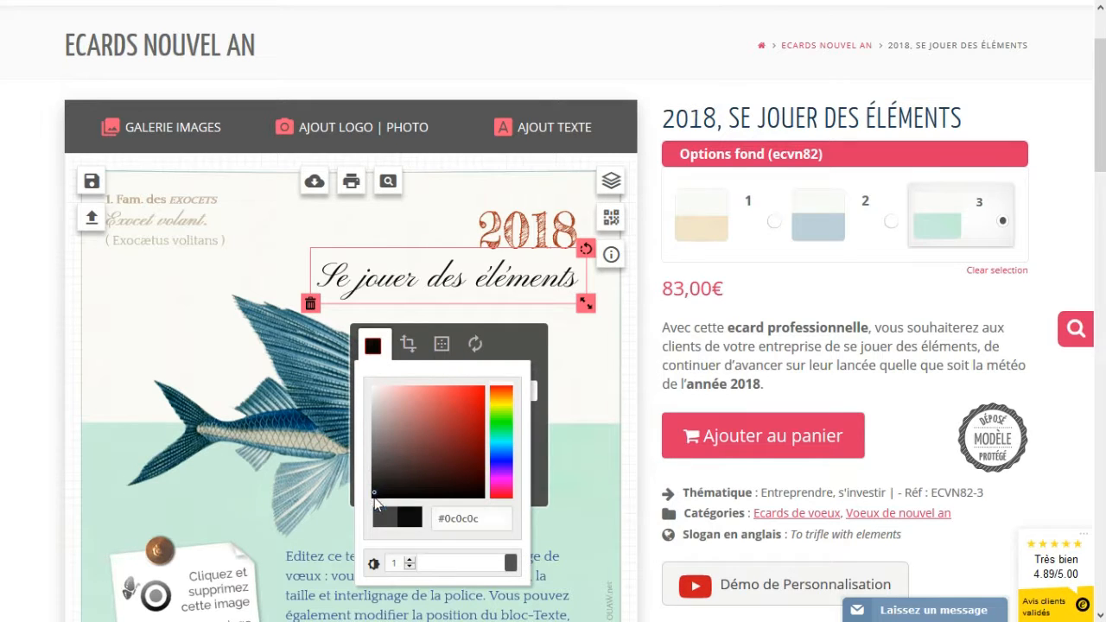
pyautogui.click(146, 310)
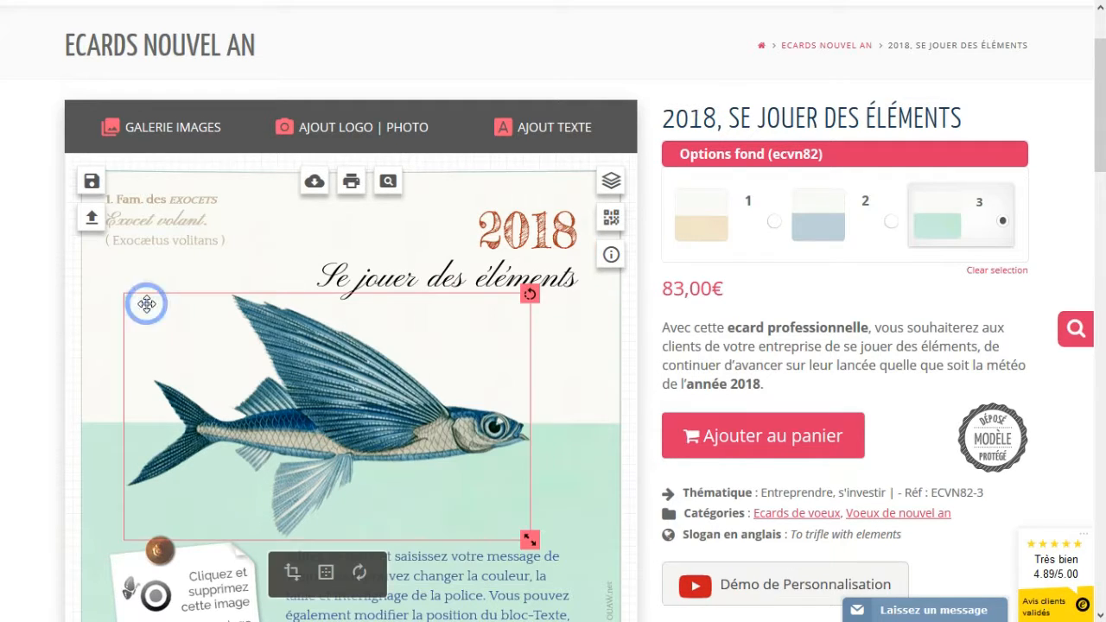
pyautogui.click(424, 281)
pyautogui.scroll(-1, 580, 339)
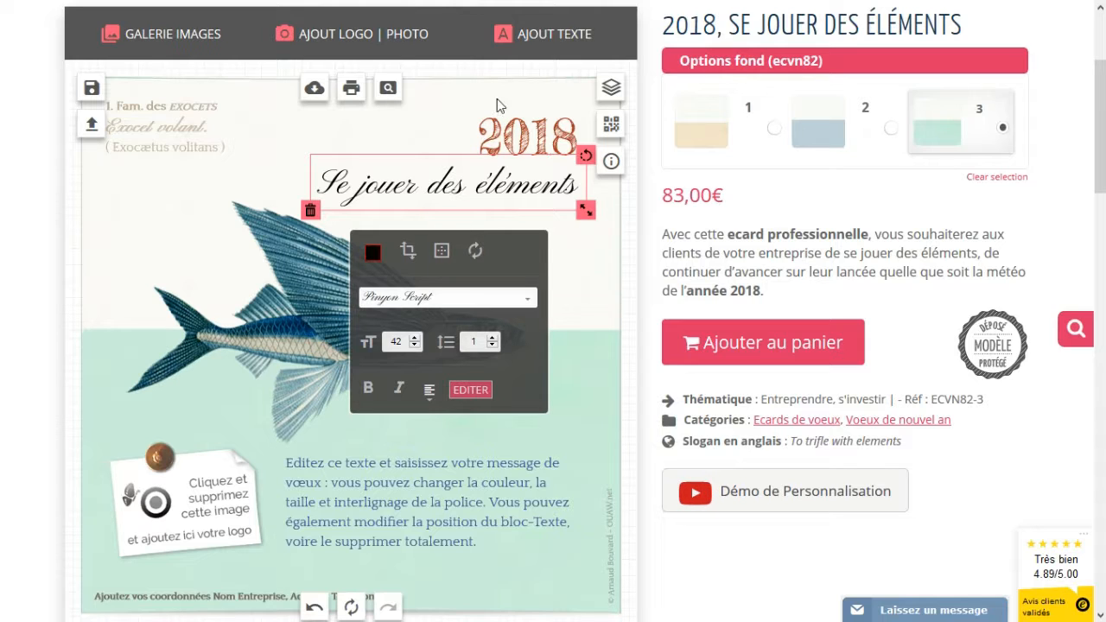
# - Add a text block with the sender's name and place it below the message at lower right
pyautogui.click(560, 38)
pyautogui.click(511, 140)
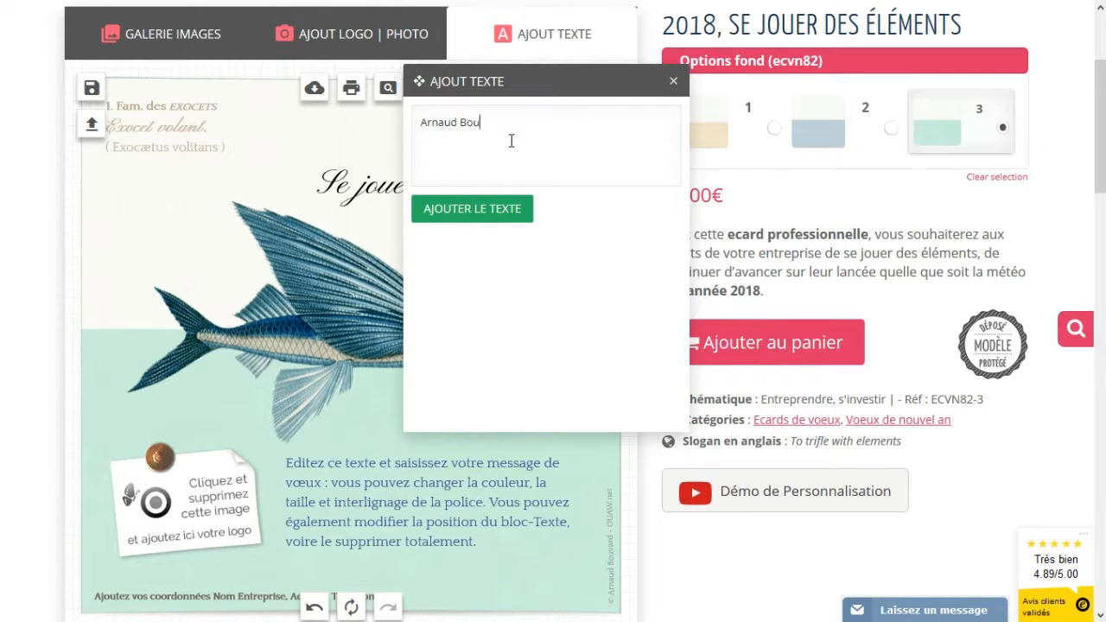
pyautogui.click(471, 209)
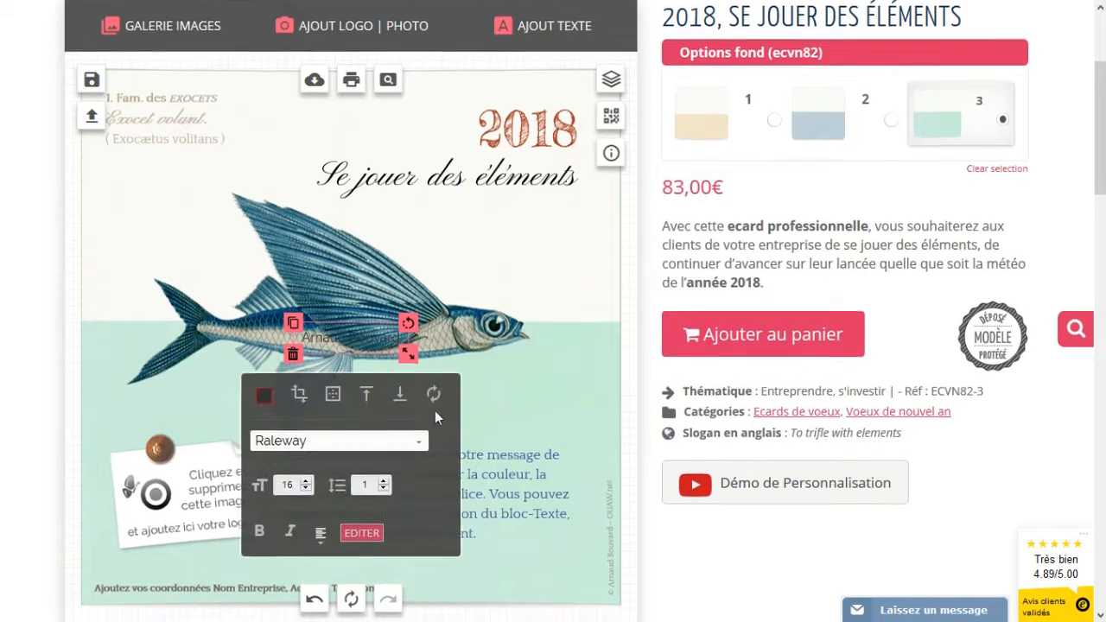
pyautogui.scroll(-1, 337, 242)
pyautogui.moveTo(338, 242); pyautogui.dragTo(493, 473)
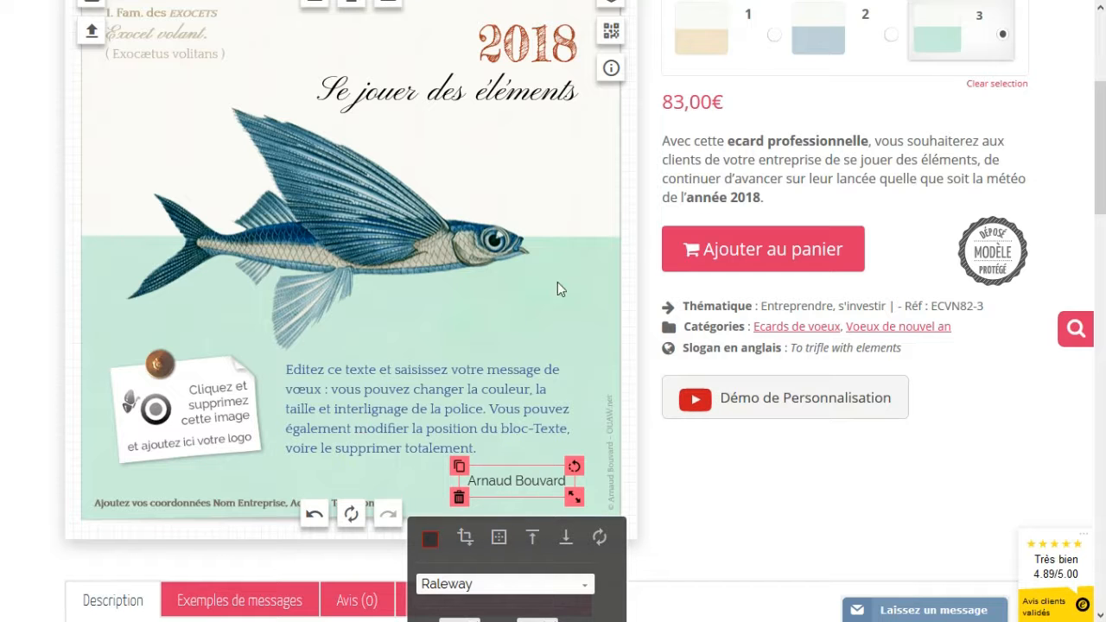
# - Copy the main message's blue hex value from its colour picker
pyautogui.scroll(-2, 553, 292)
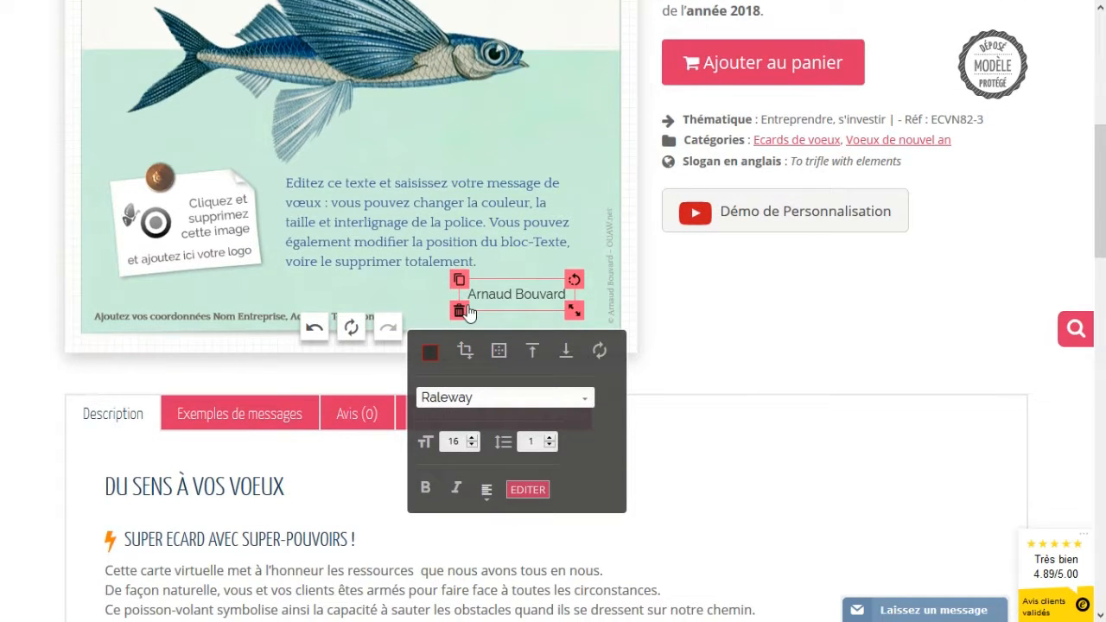
pyautogui.click(363, 251)
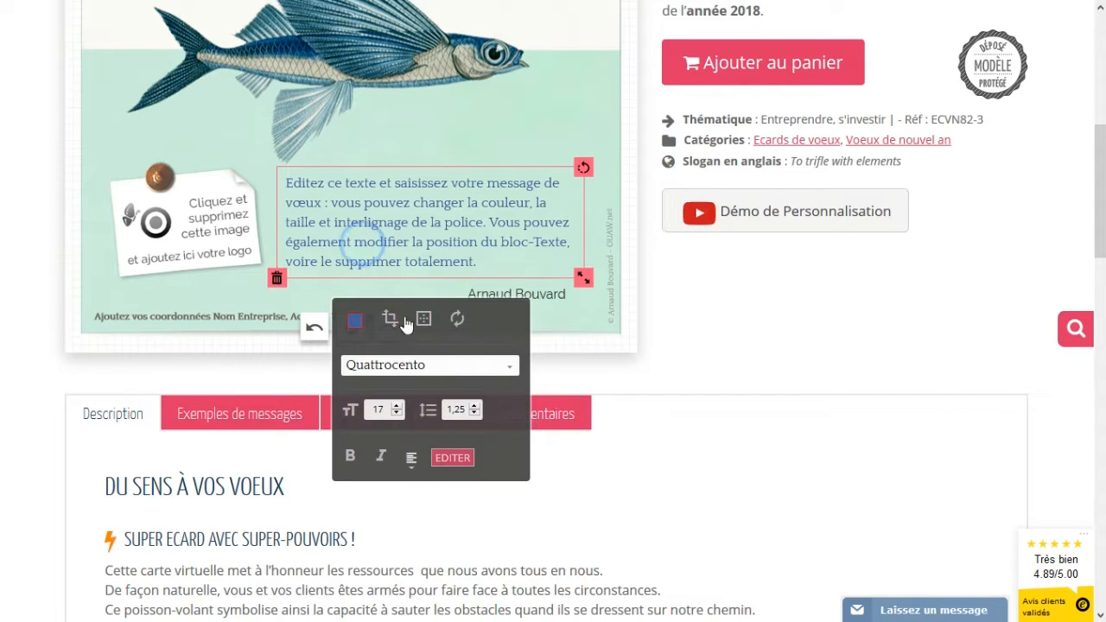
pyautogui.click(352, 325)
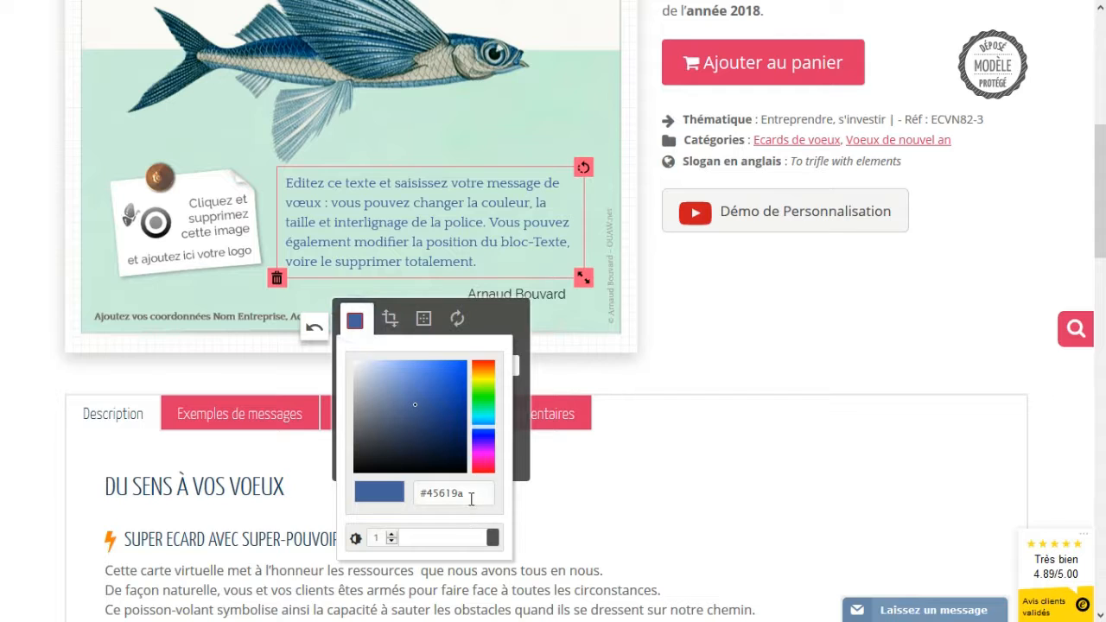
pyautogui.moveTo(480, 493); pyautogui.dragTo(418, 495)
pyautogui.hotkey('ctrl', 'c')
# - Replace the signature name's grey with the pasted blue #45619a
pyautogui.click(553, 302)
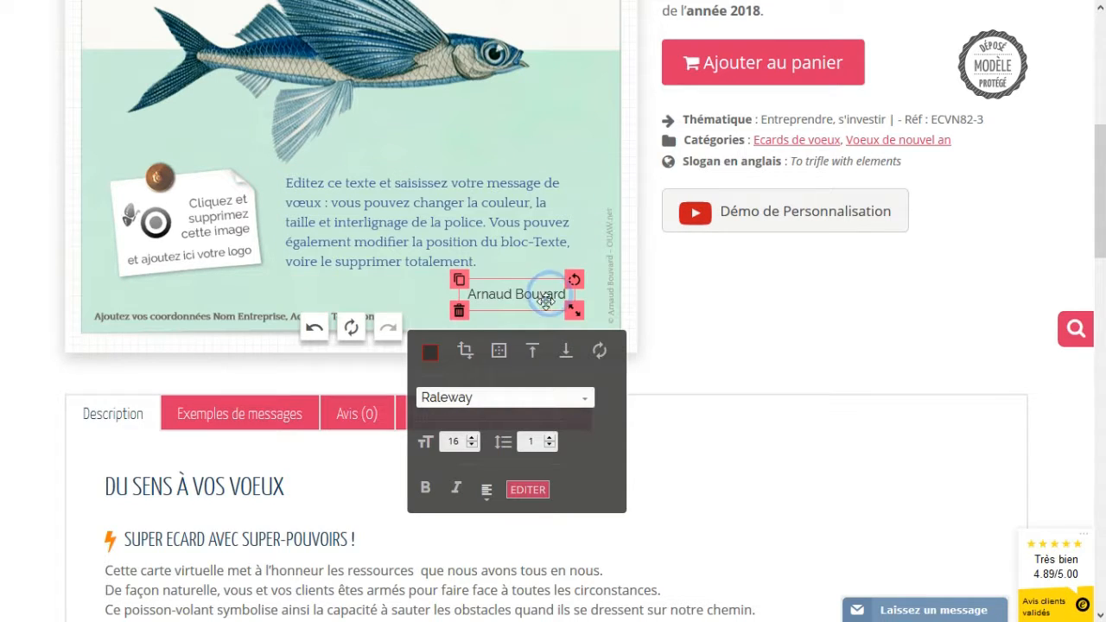
pyautogui.click(430, 352)
pyautogui.moveTo(542, 525); pyautogui.dragTo(494, 524)
pyautogui.press('BackSpace')
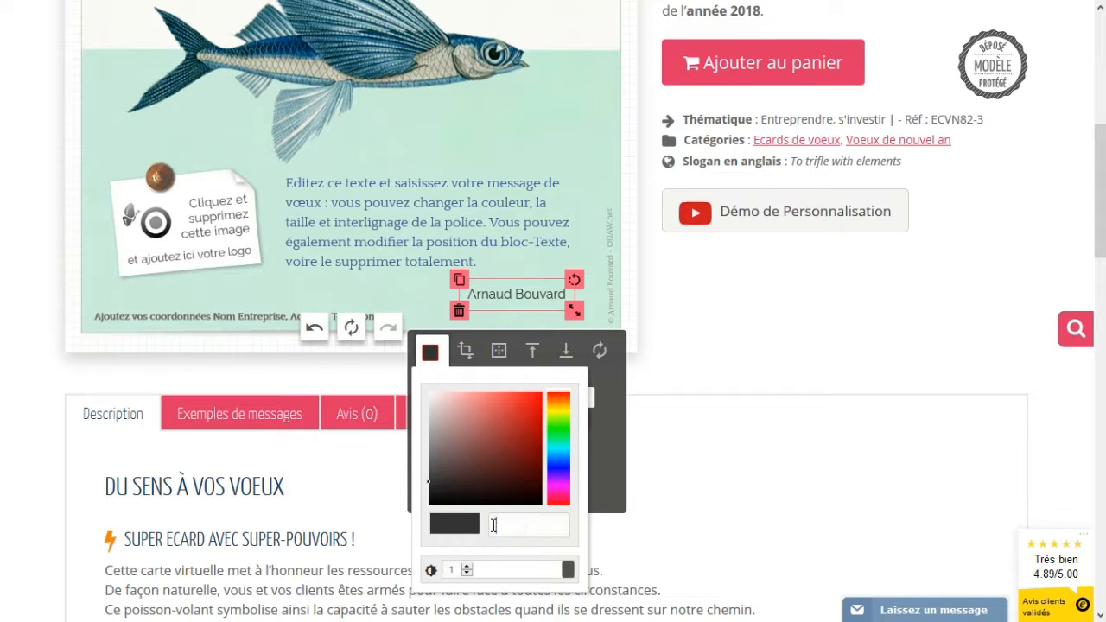
pyautogui.hotkey('ctrl', 'v')
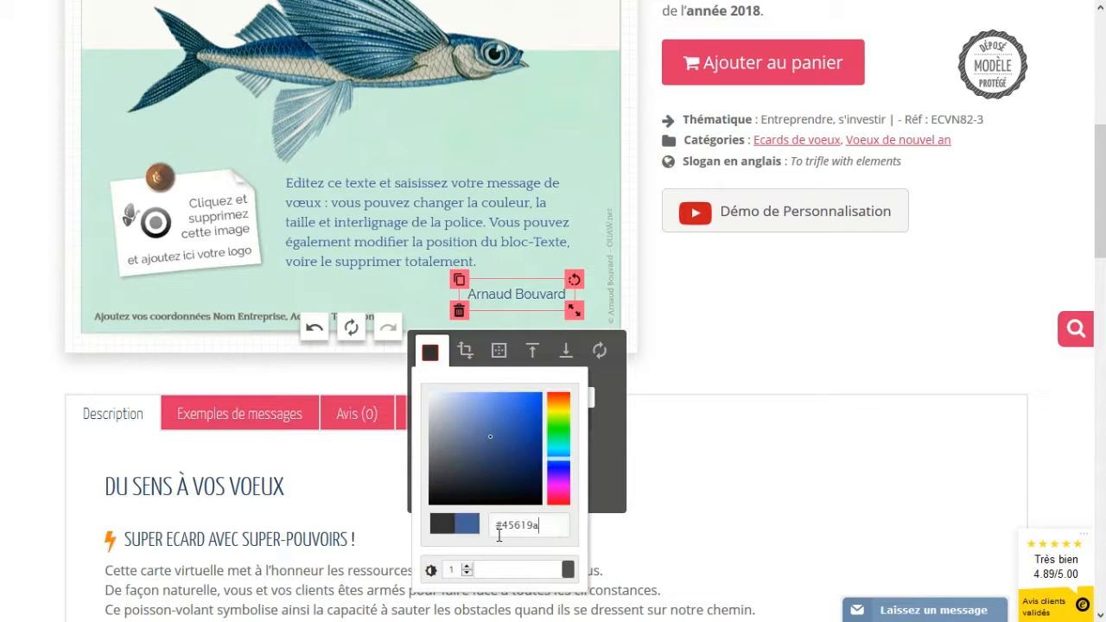
pyautogui.click(358, 342)
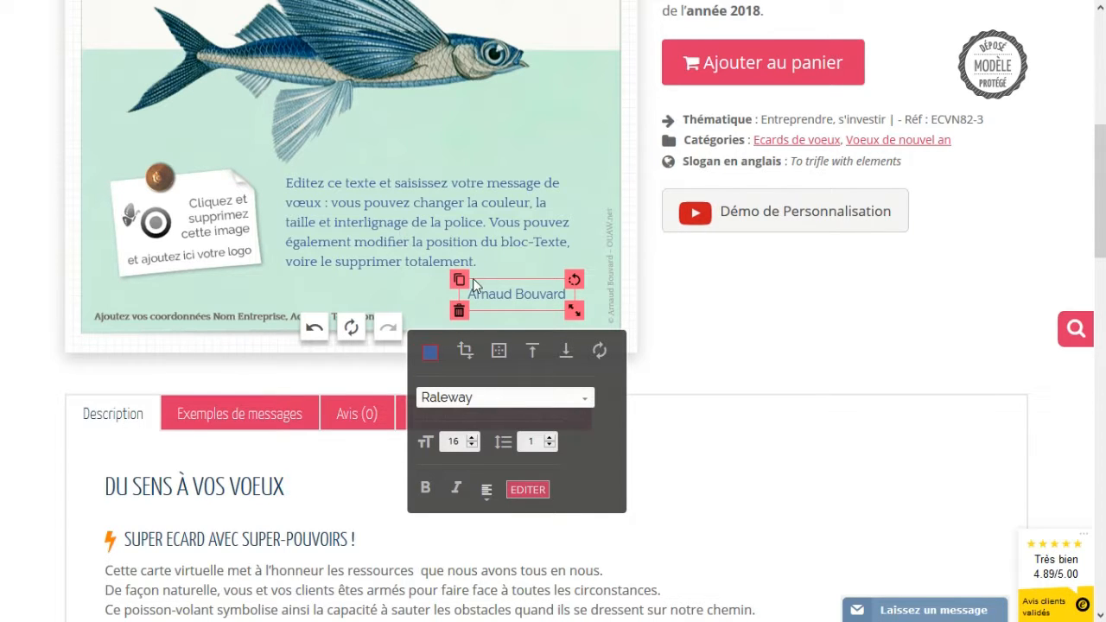
pyautogui.scroll(3, 170, 339)
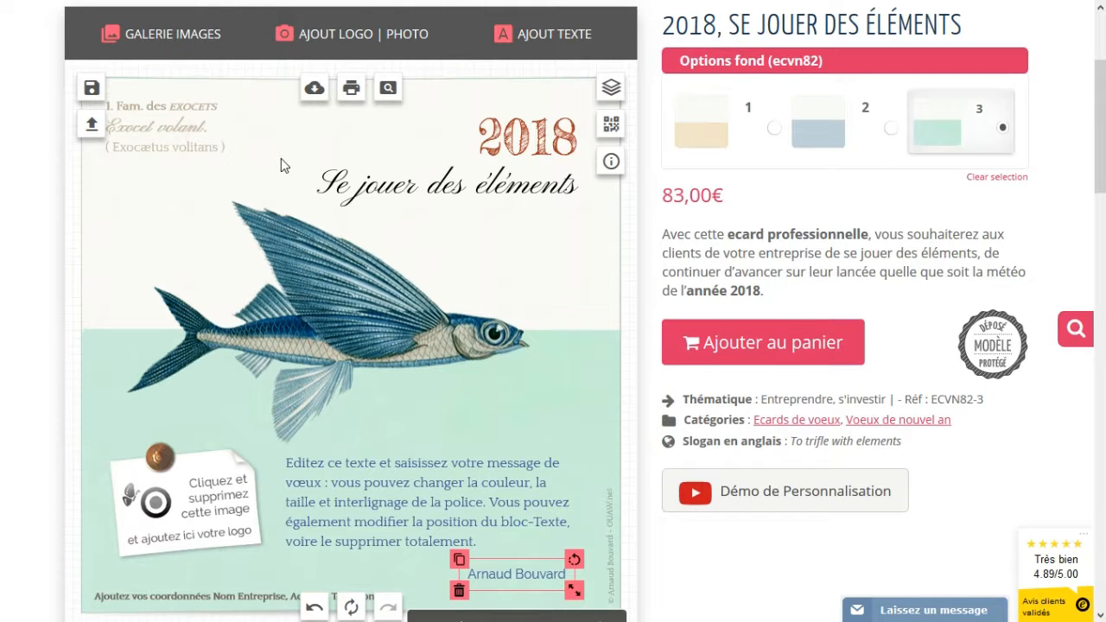
# - Add the starburst badge from Icones at the upper left and colour it salmon red #d76464
pyautogui.click(142, 33)
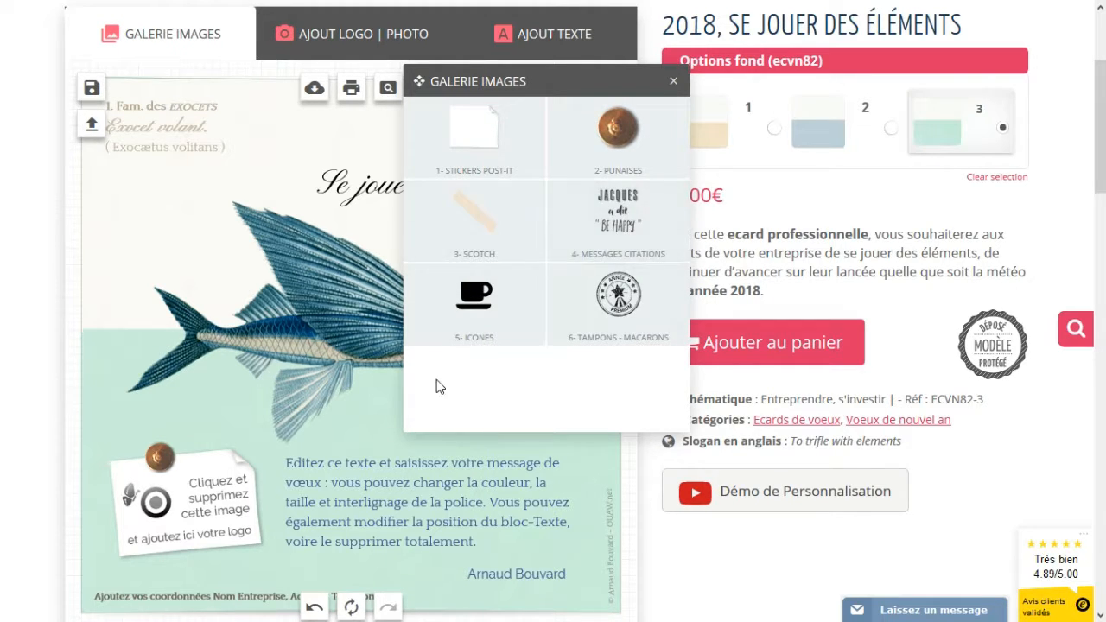
pyautogui.click(471, 302)
pyautogui.click(558, 341)
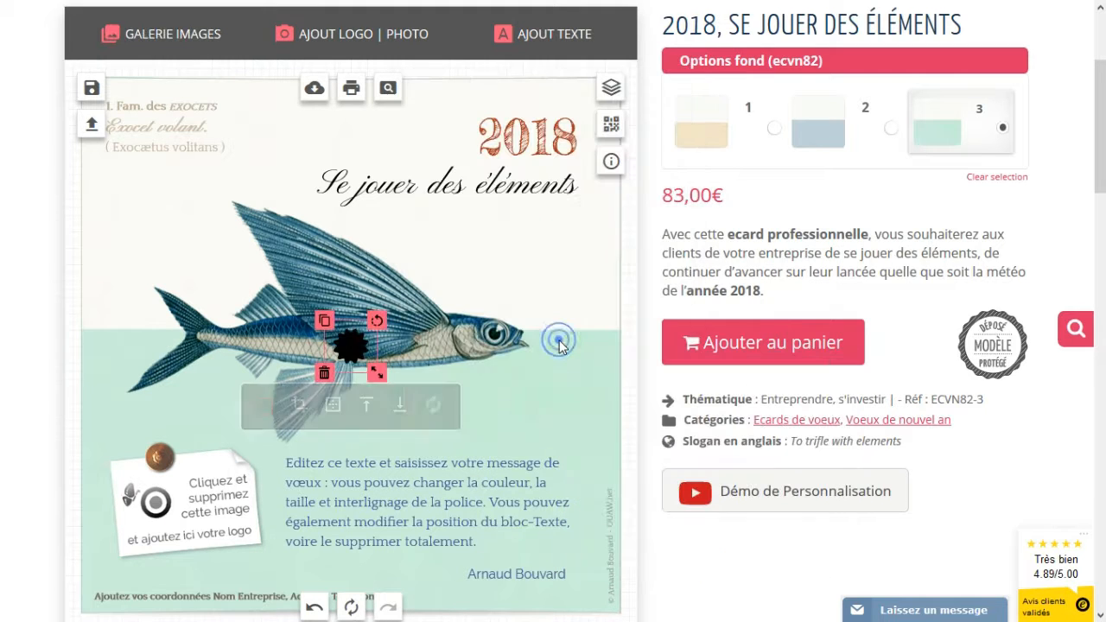
pyautogui.moveTo(354, 348); pyautogui.dragTo(128, 236)
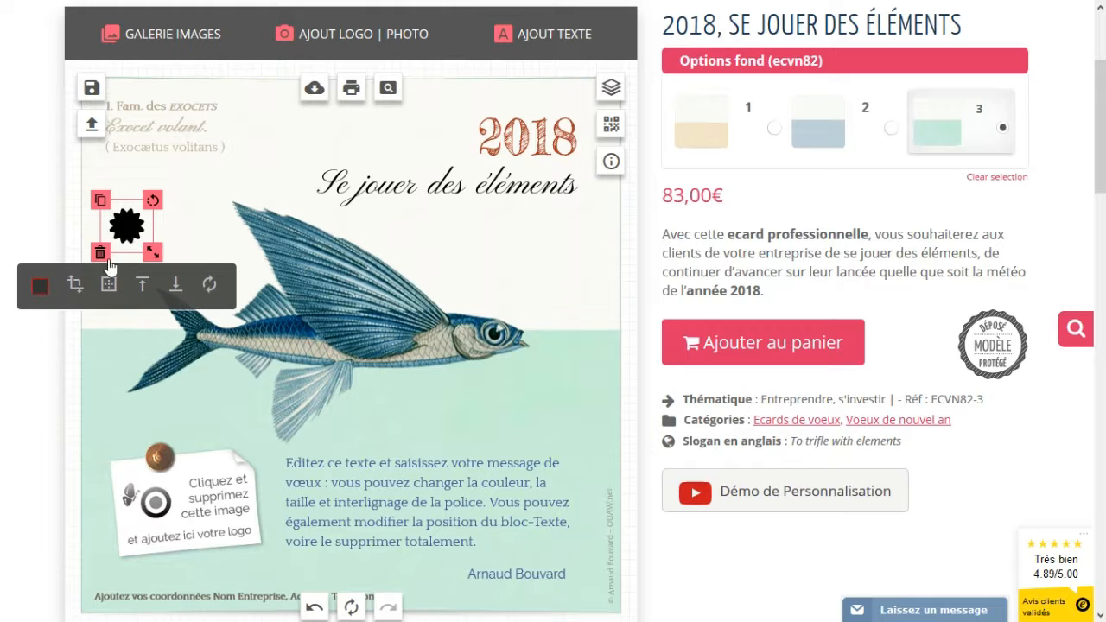
pyautogui.click(39, 289)
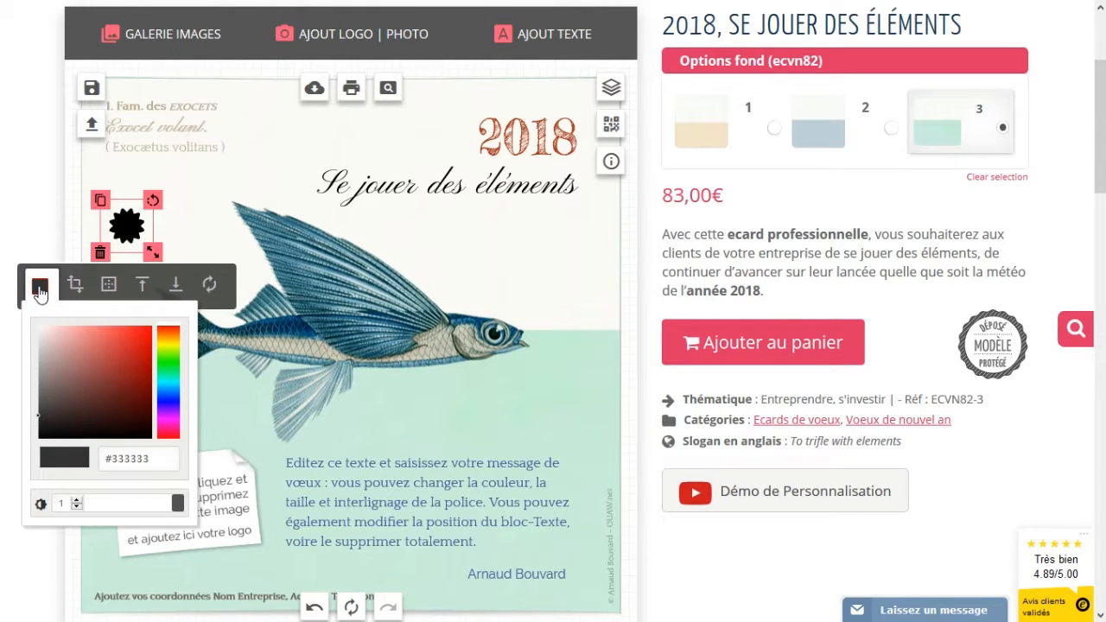
pyautogui.moveTo(117, 368); pyautogui.dragTo(106, 349)
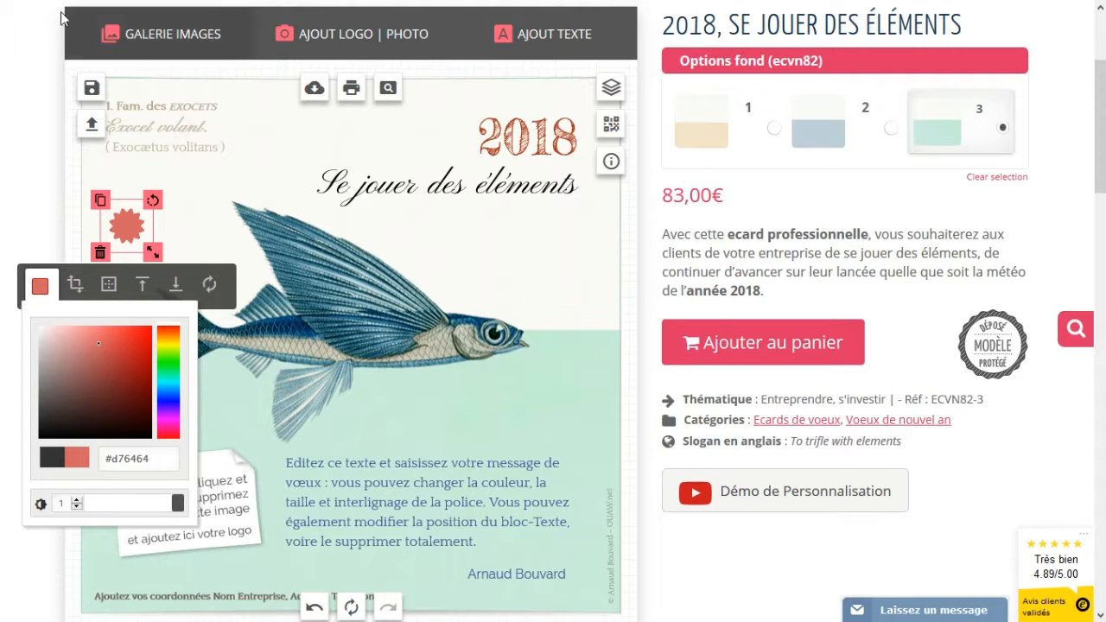
pyautogui.click(142, 34)
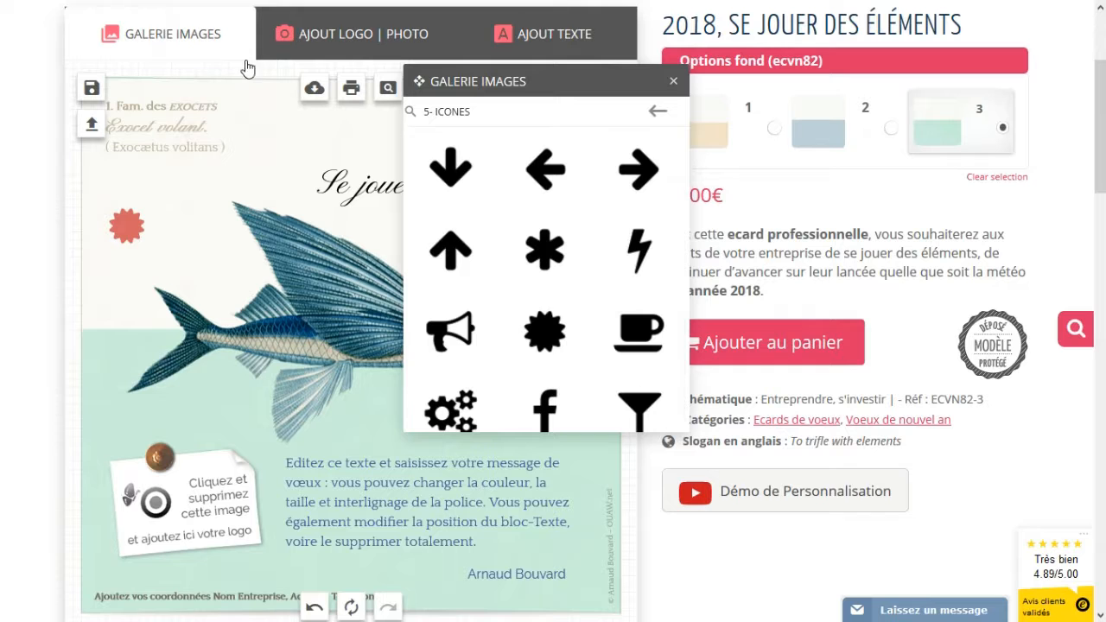
# - Add the 'Tout seul… Ensemble' quote from Messages Citations under the title, shrunk to fit
pyautogui.click(658, 110)
pyautogui.click(631, 225)
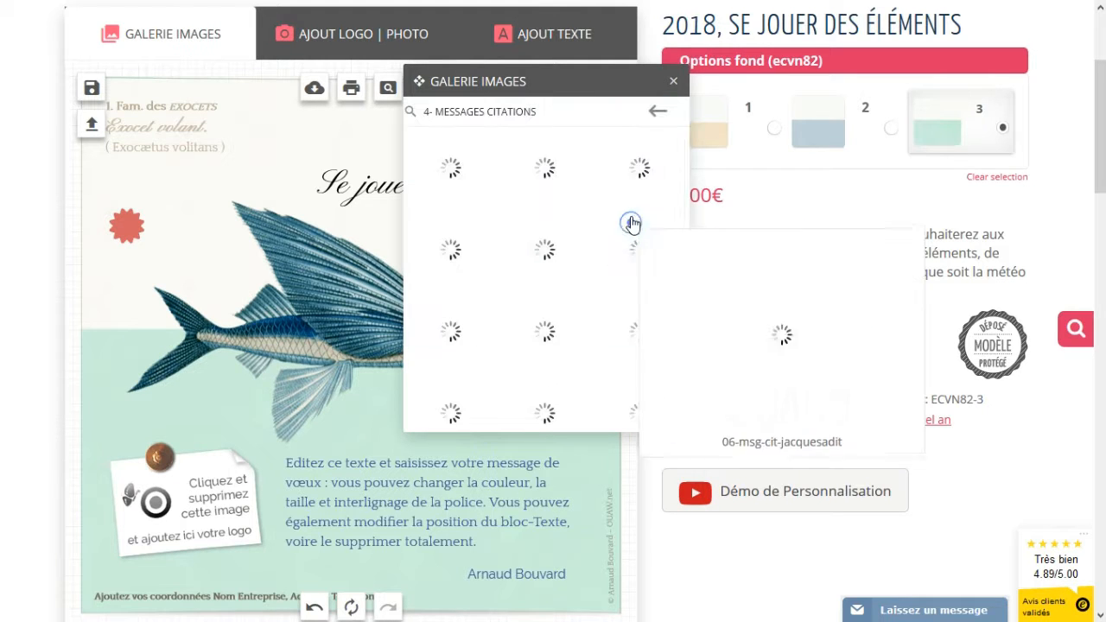
pyautogui.click(573, 247)
pyautogui.moveTo(373, 355); pyautogui.dragTo(512, 308)
pyautogui.moveTo(587, 369); pyautogui.dragTo(555, 291)
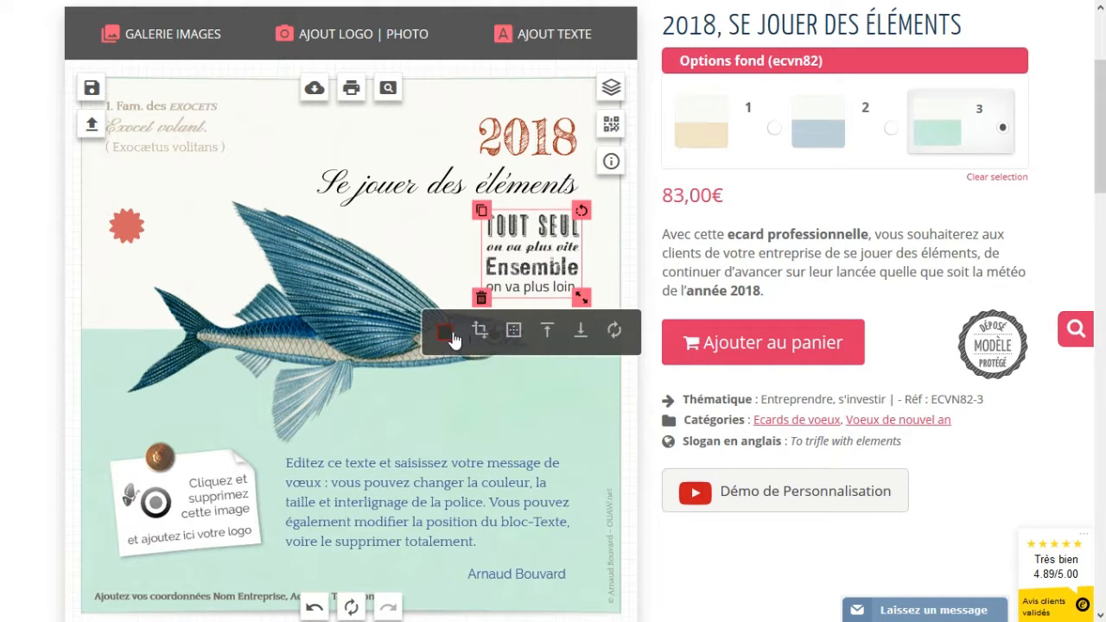
# - Colour the quote sage green #76907d and nudge it slightly lower
pyautogui.click(446, 332)
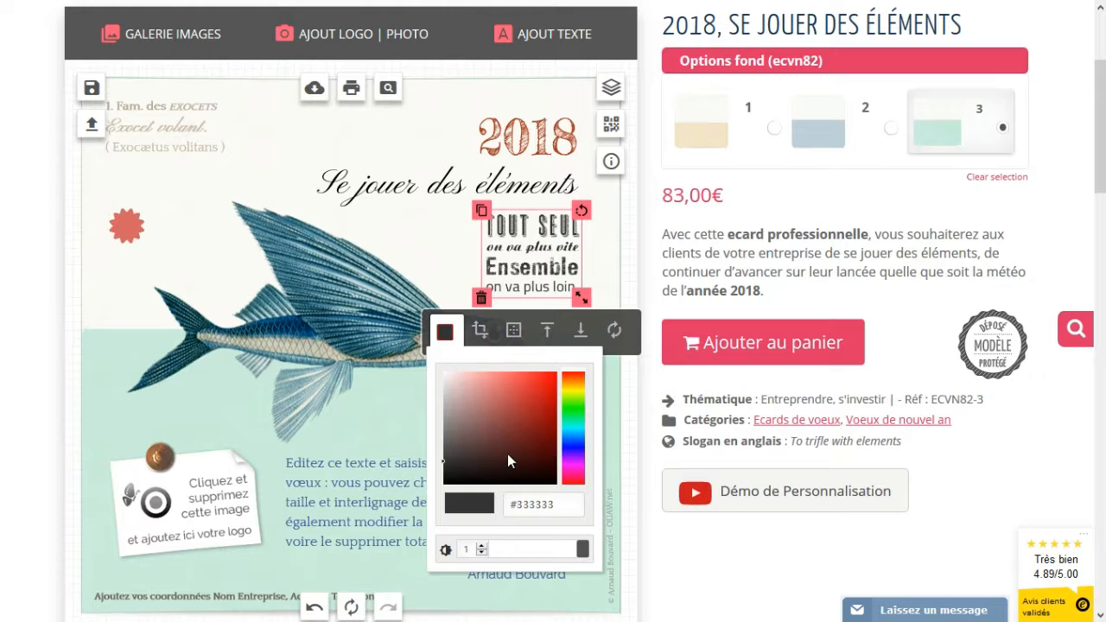
pyautogui.click(580, 417)
pyautogui.click(480, 419)
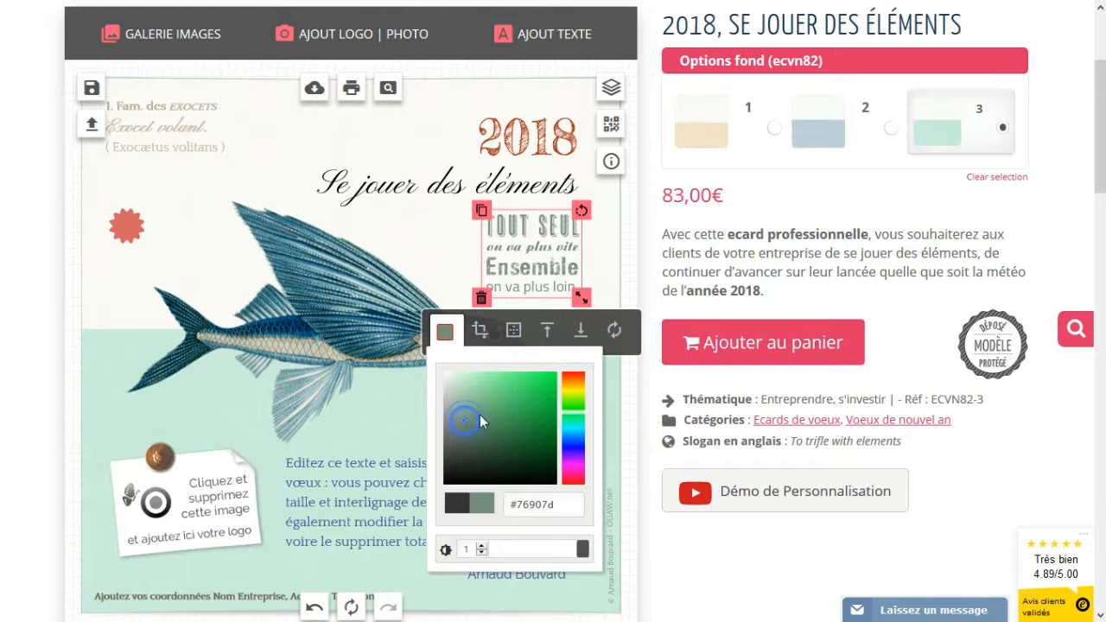
pyautogui.moveTo(514, 269); pyautogui.dragTo(513, 277)
pyautogui.click(164, 36)
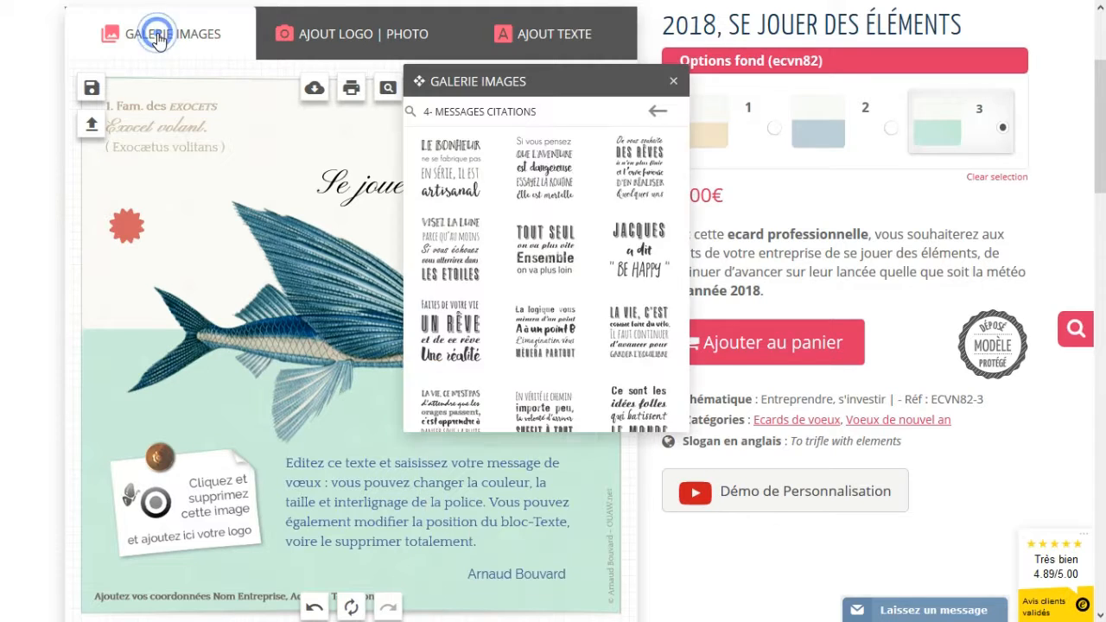
# - Add a white post-it sticker from Stickers Post-it and move it left
pyautogui.click(659, 115)
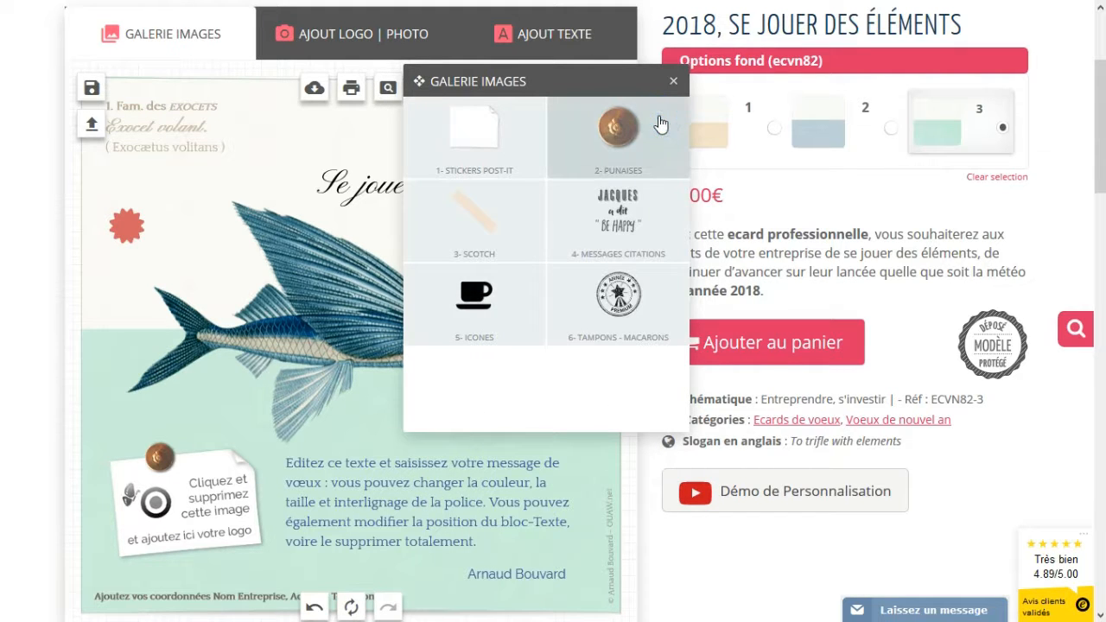
pyautogui.click(471, 151)
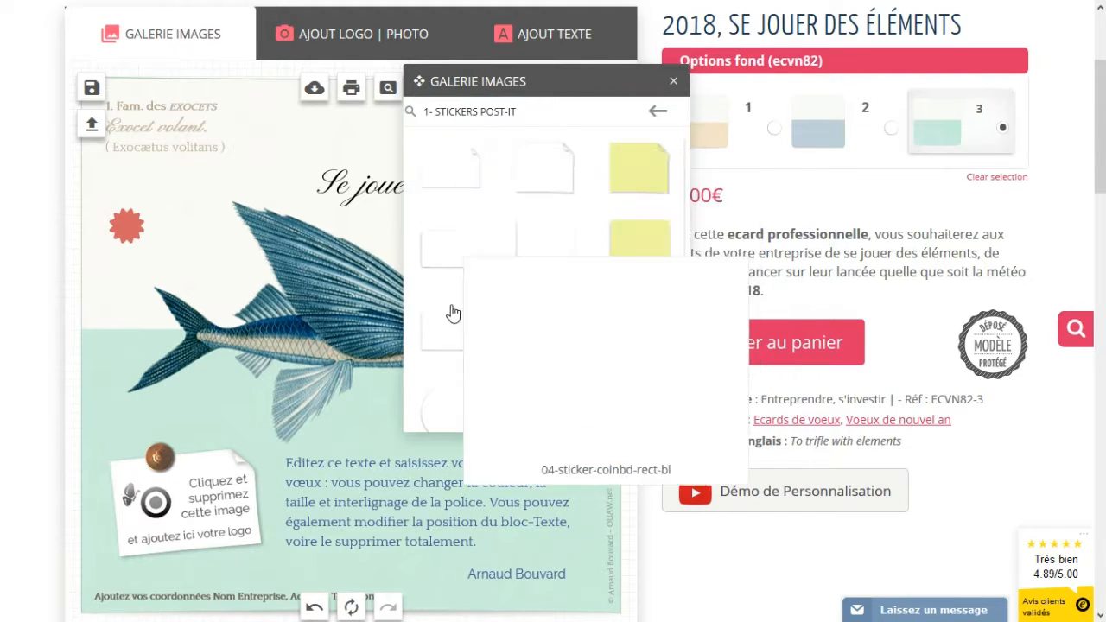
pyautogui.click(445, 261)
pyautogui.moveTo(320, 334); pyautogui.dragTo(235, 299)
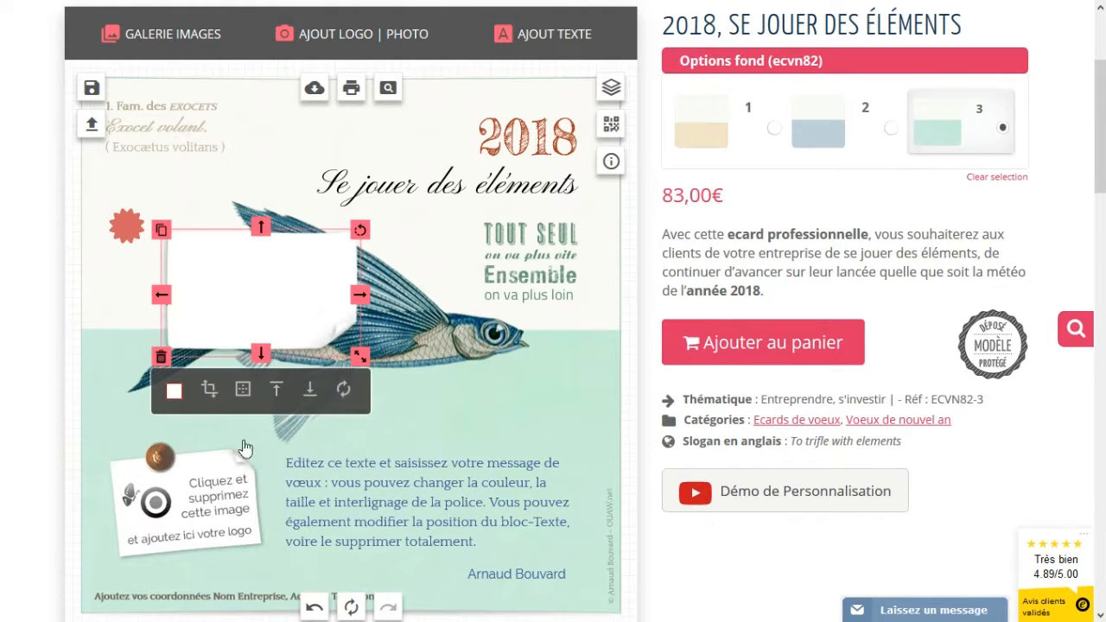
# - Tint the sticker pink, resize it at the top centre, then delete it
pyautogui.click(139, 226)
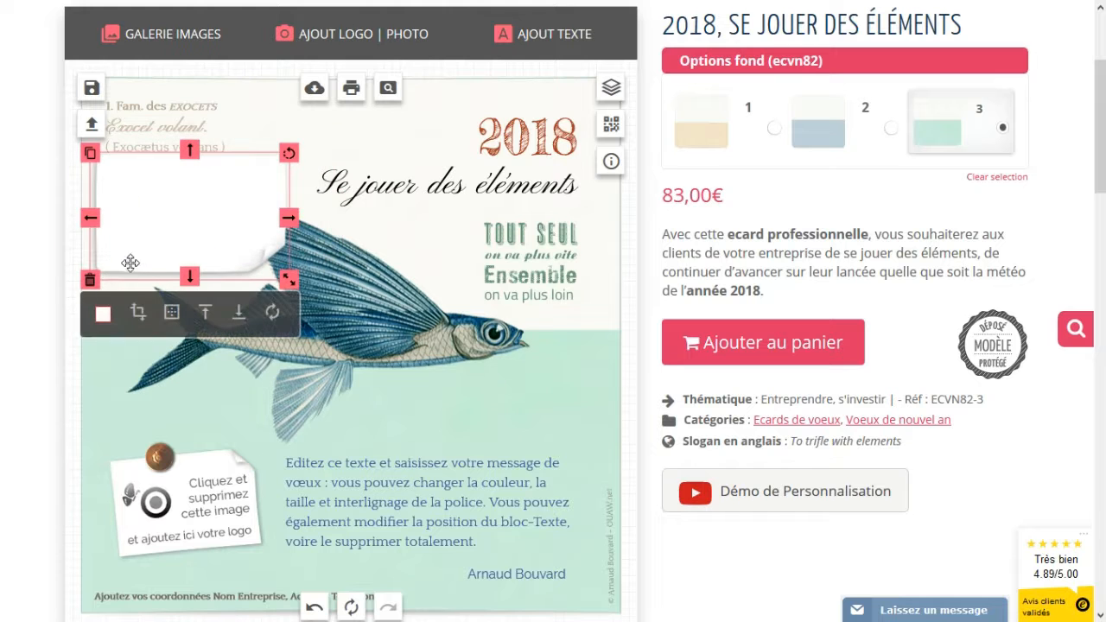
pyautogui.click(103, 315)
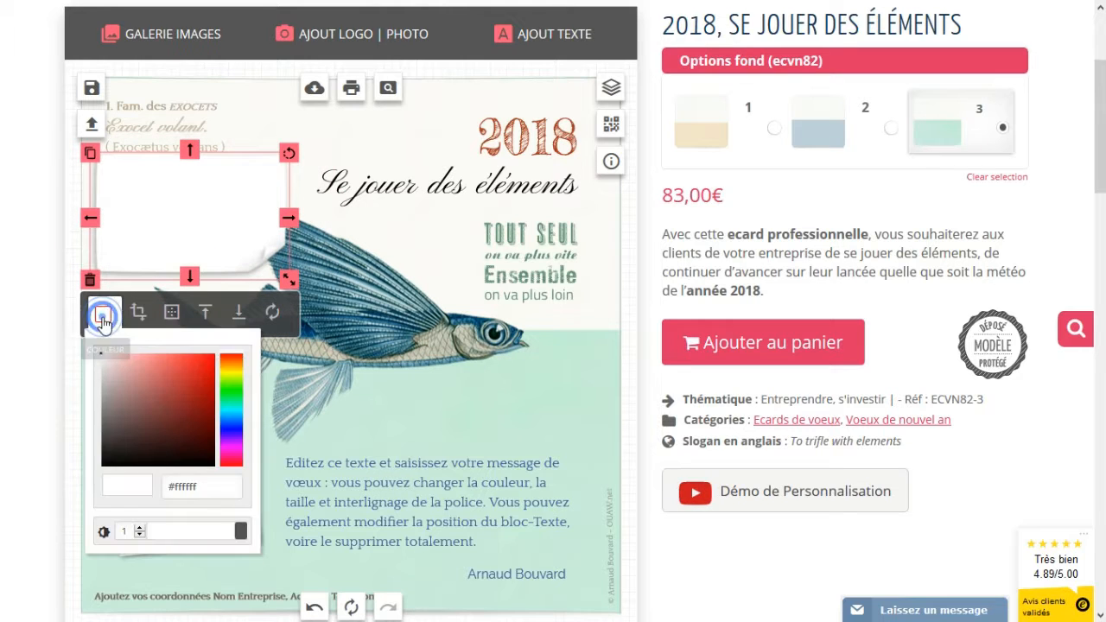
pyautogui.click(130, 371)
pyautogui.moveTo(181, 208); pyautogui.dragTo(343, 197)
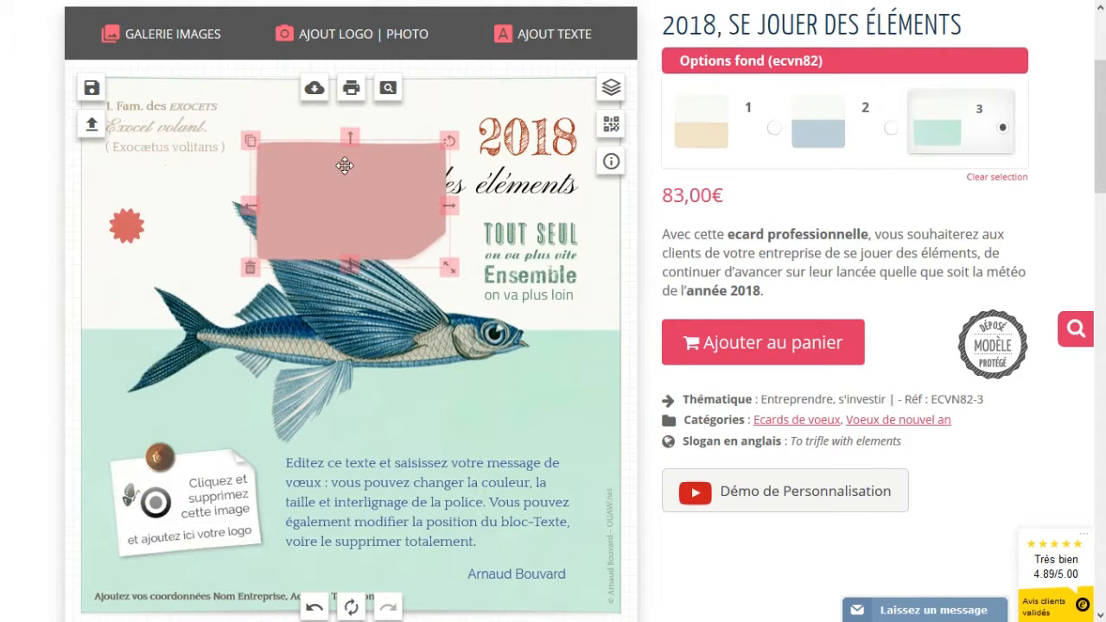
pyautogui.moveTo(443, 265); pyautogui.dragTo(428, 255)
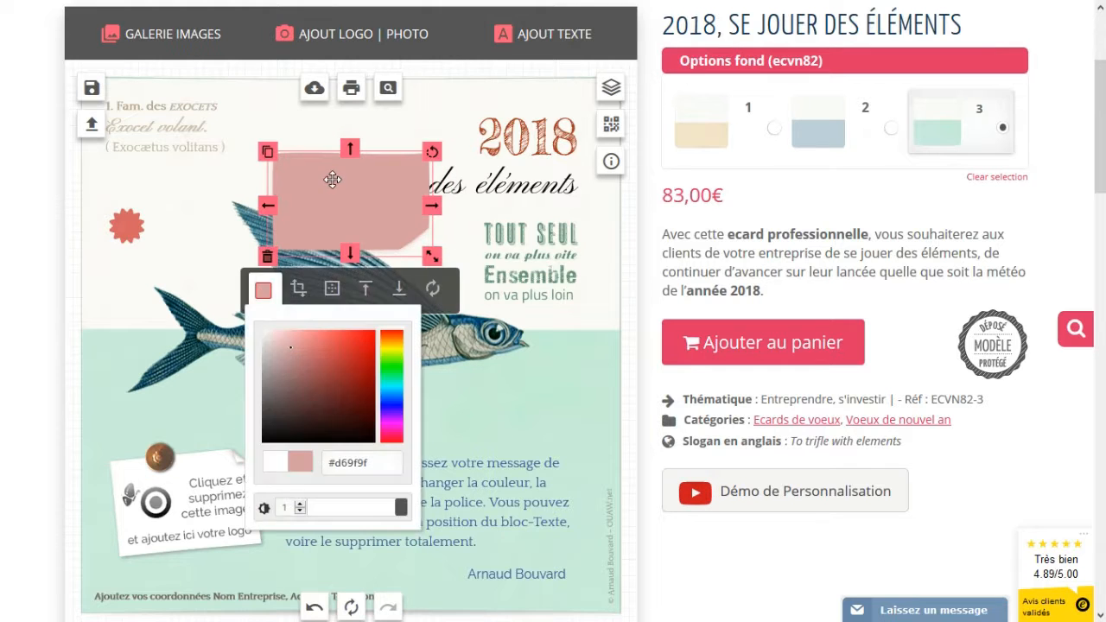
pyautogui.moveTo(332, 179); pyautogui.dragTo(336, 186)
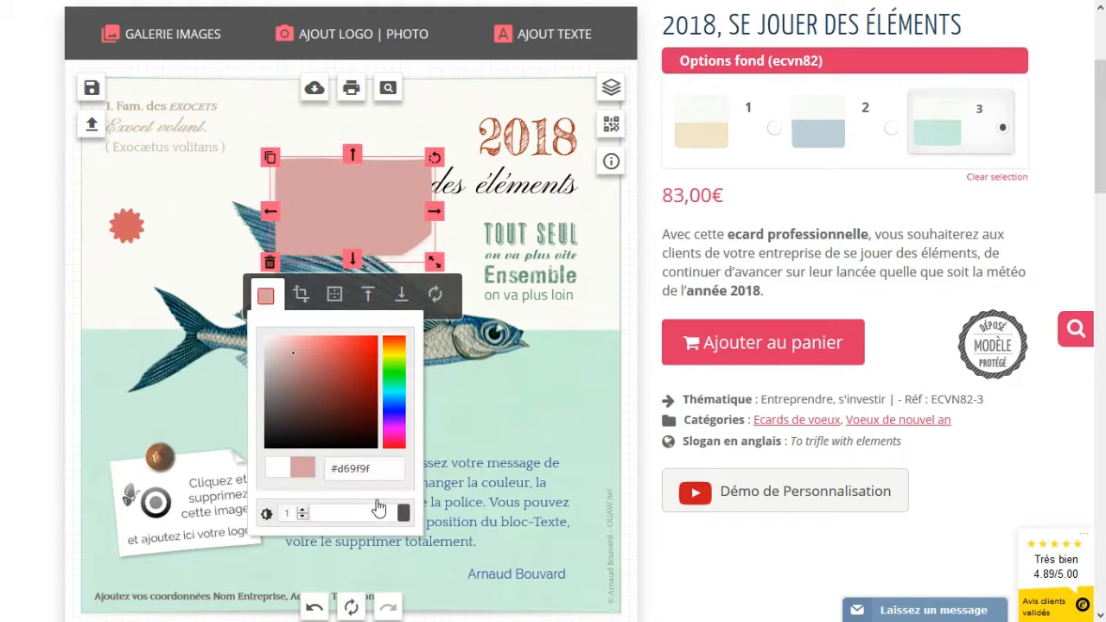
pyautogui.click(270, 263)
pyautogui.click(173, 51)
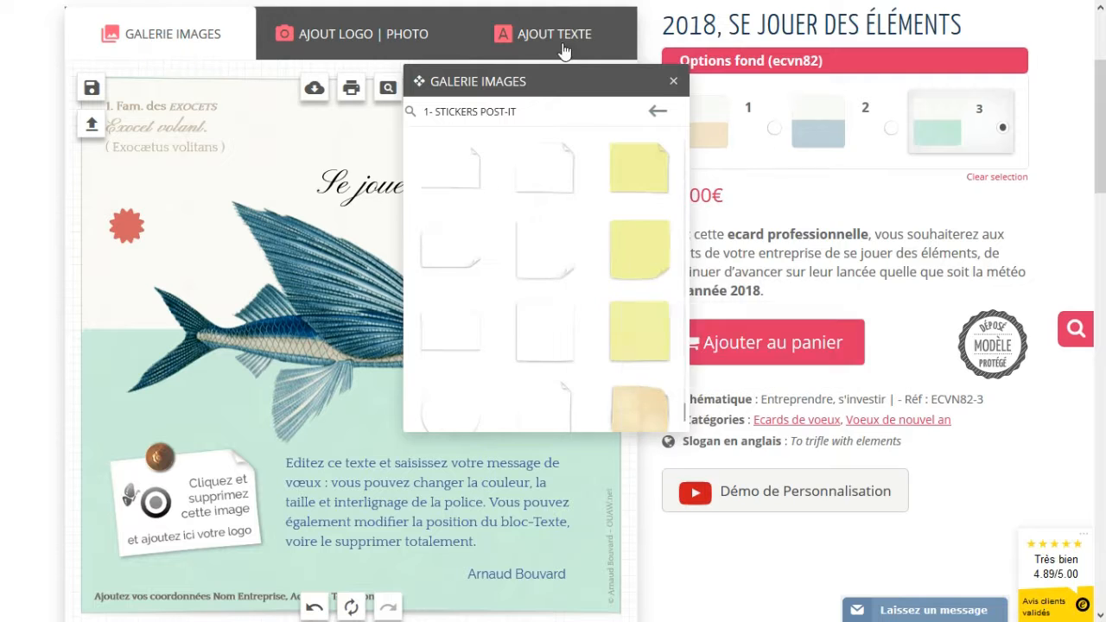
# - Add the 'Nouvelle année positive' stamp from Tampons - Macarons below the fish's head
pyautogui.click(656, 112)
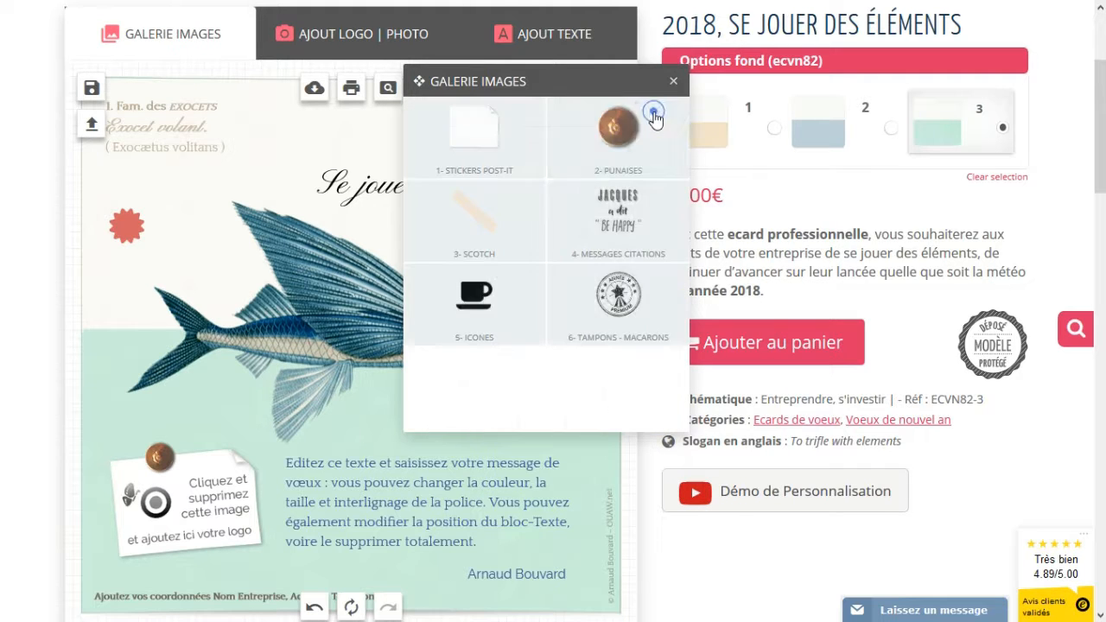
pyautogui.click(624, 307)
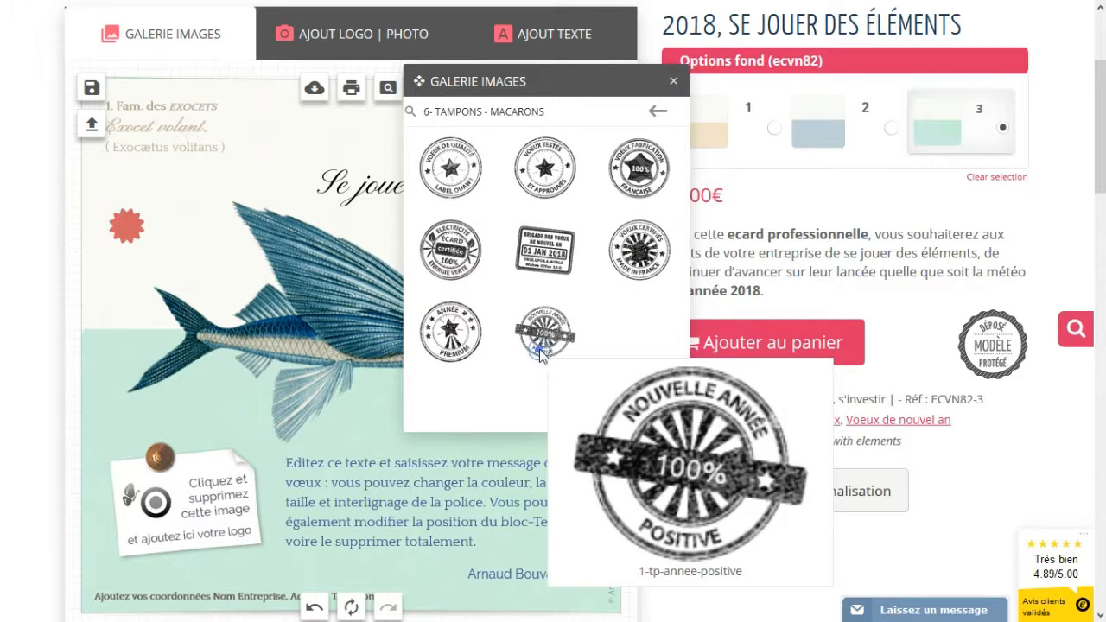
pyautogui.click(548, 363)
pyautogui.moveTo(378, 346); pyautogui.dragTo(521, 405)
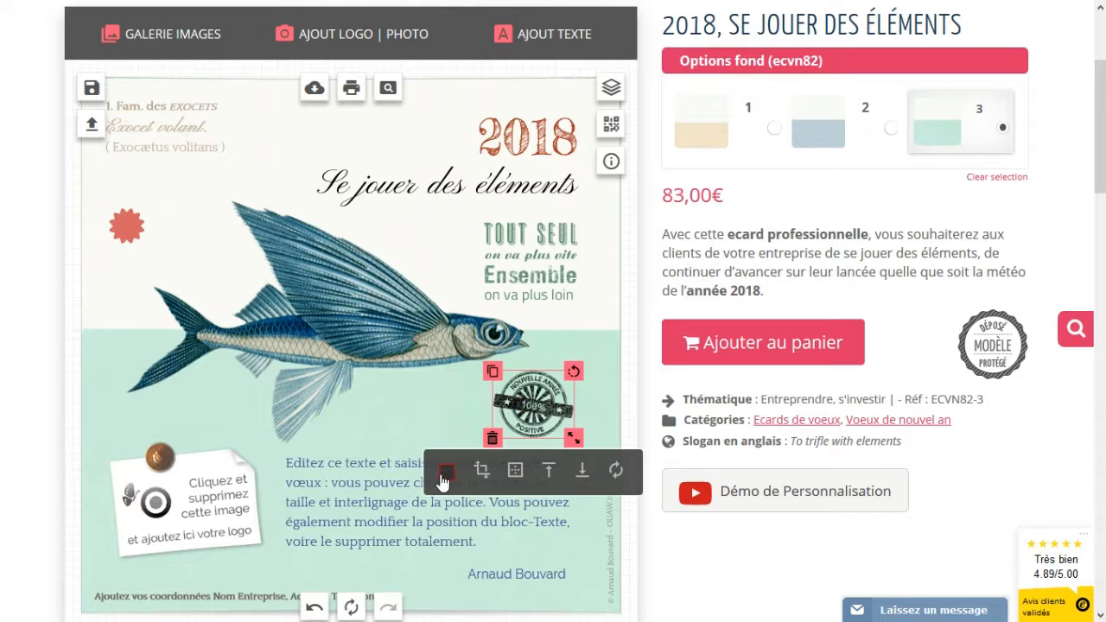
# - Colour the Nouvelle année stamp red #e25959
pyautogui.click(446, 471)
pyautogui.scroll(-3, 512, 285)
pyautogui.click(515, 250)
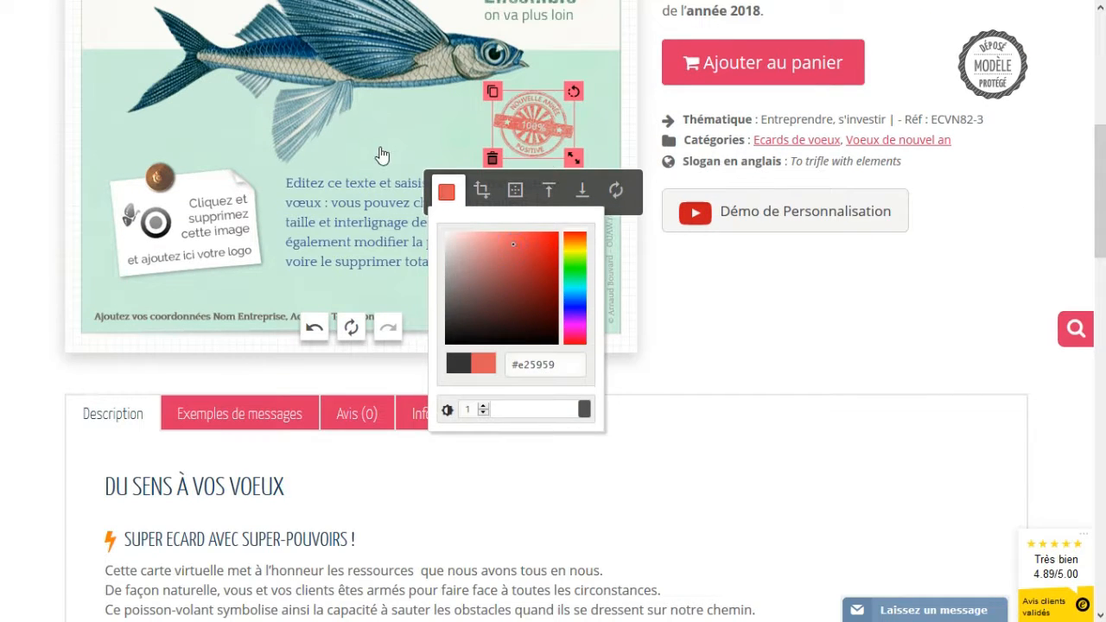
pyautogui.click(605, 274)
pyautogui.scroll(2, 583, 275)
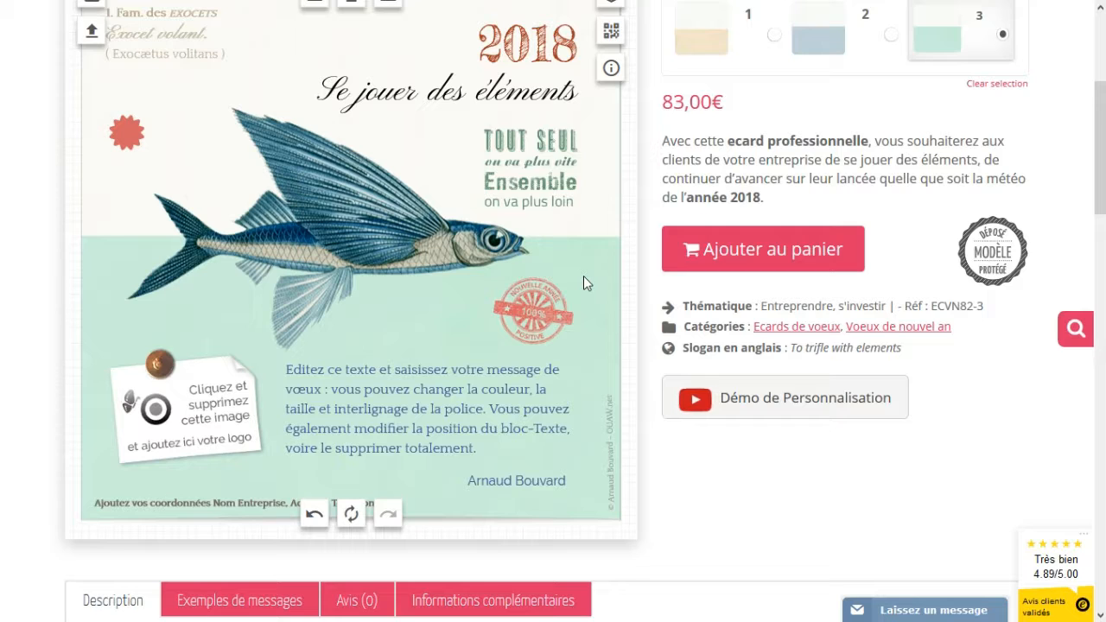
pyautogui.scroll(3, 382, 134)
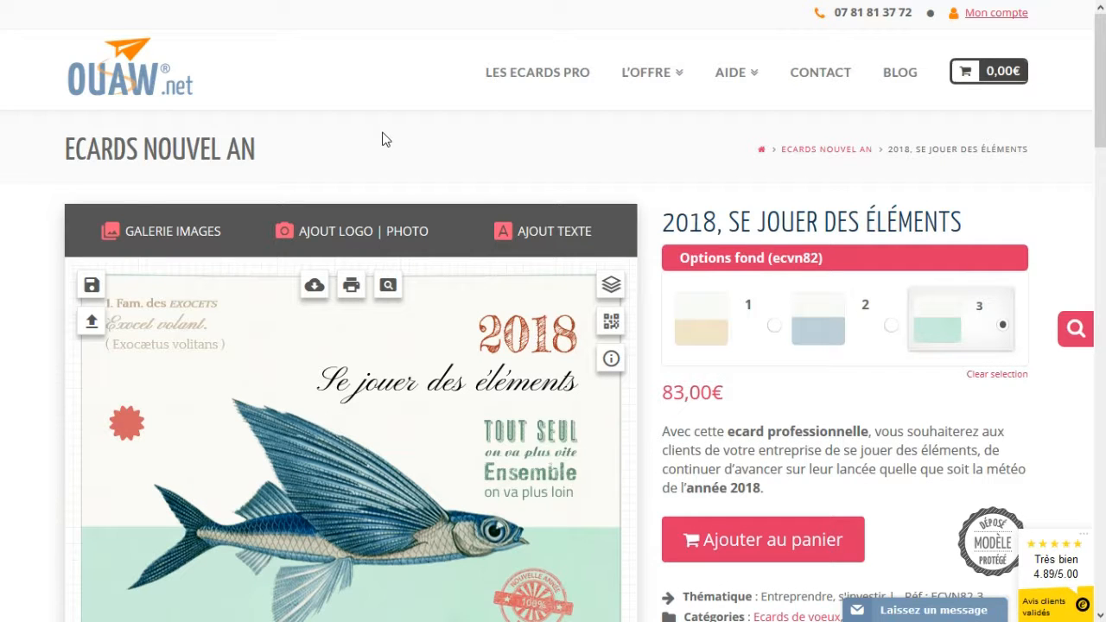